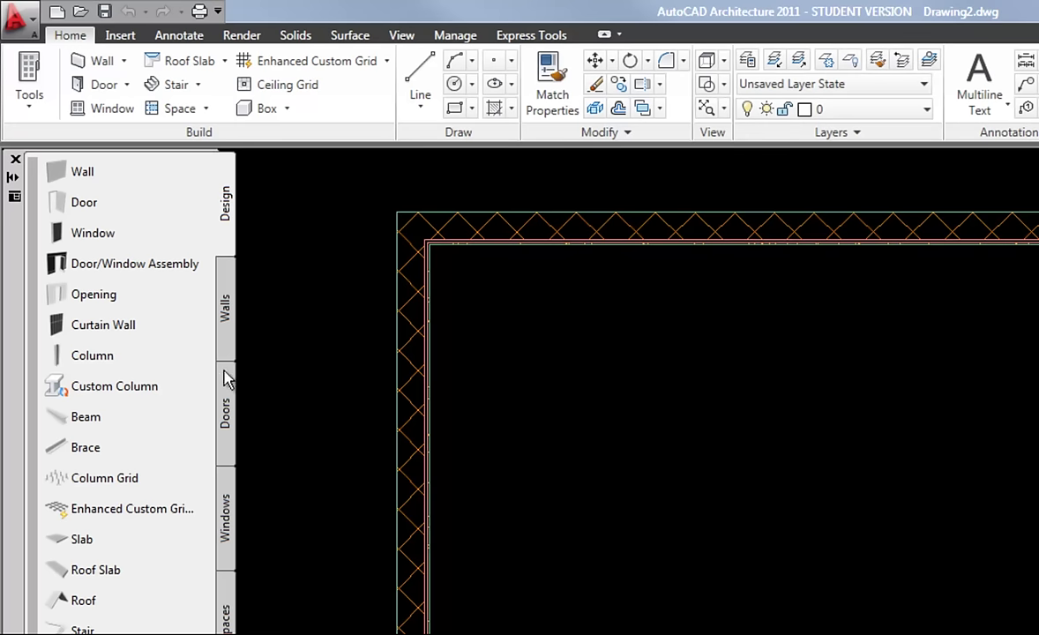
Browse the Doors and Windows palettes, then list the Door drop-down's add options.
left_click(225, 410)
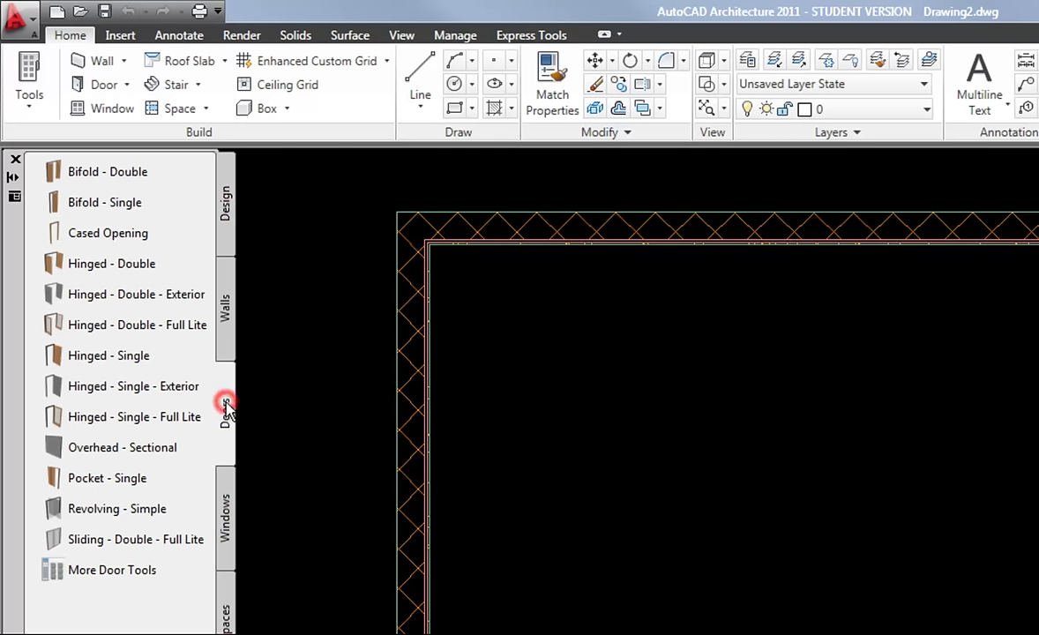
left_click(226, 516)
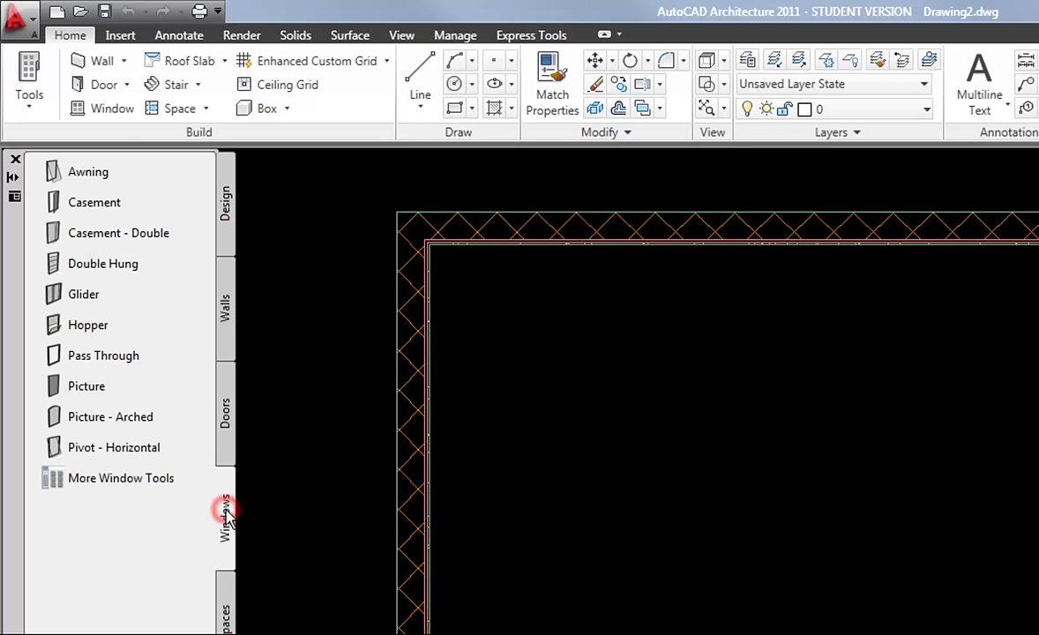
left_click(226, 200)
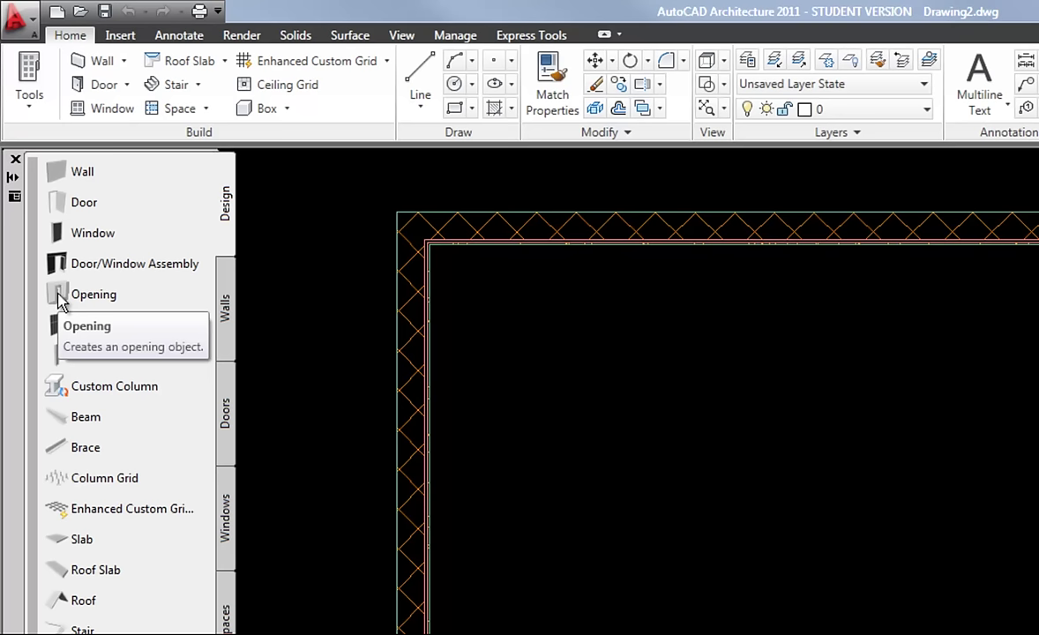
left_click(126, 84)
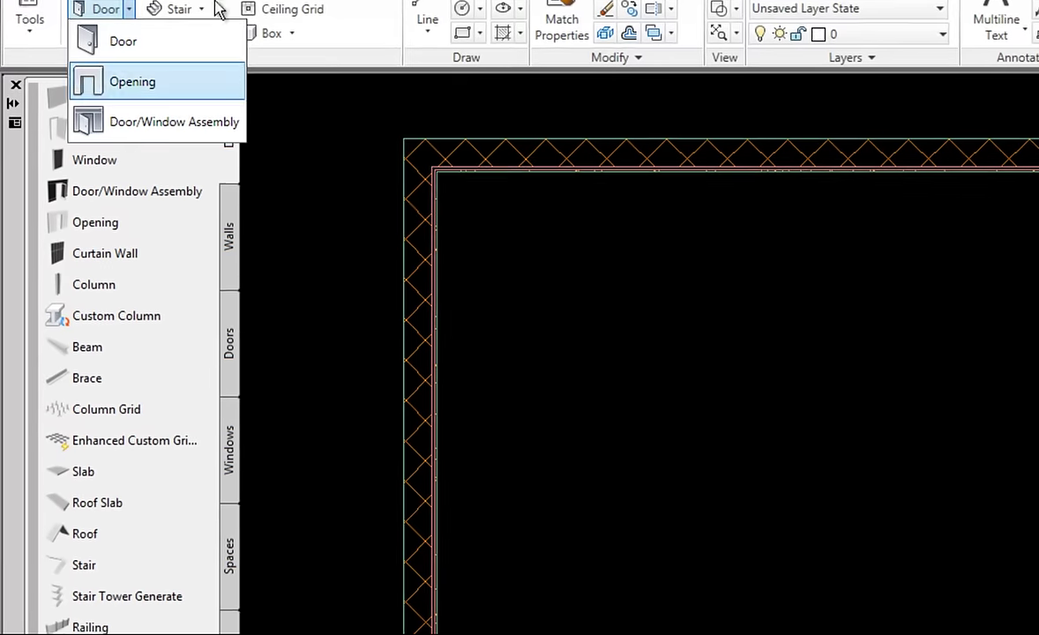
Show the Doors palette listing Bifold, Hinged, Pocket, Revolving and Sliding door tools.
left_click(226, 416)
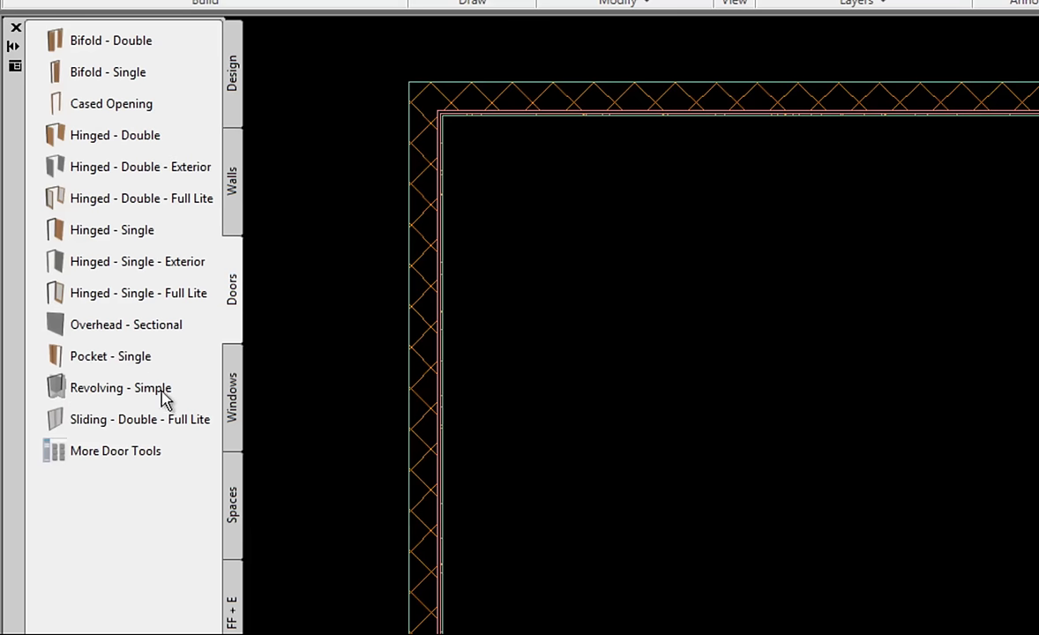
Start a Hinged - Single door and set its width to 3'-0" in Properties.
left_click(55, 231)
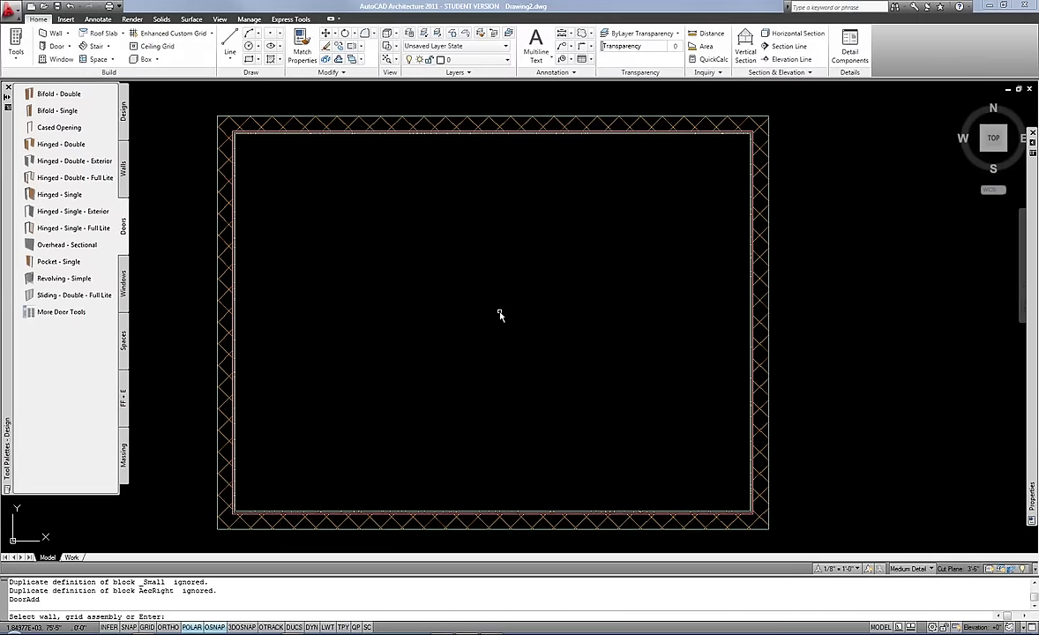
mouse_move(1033, 292)
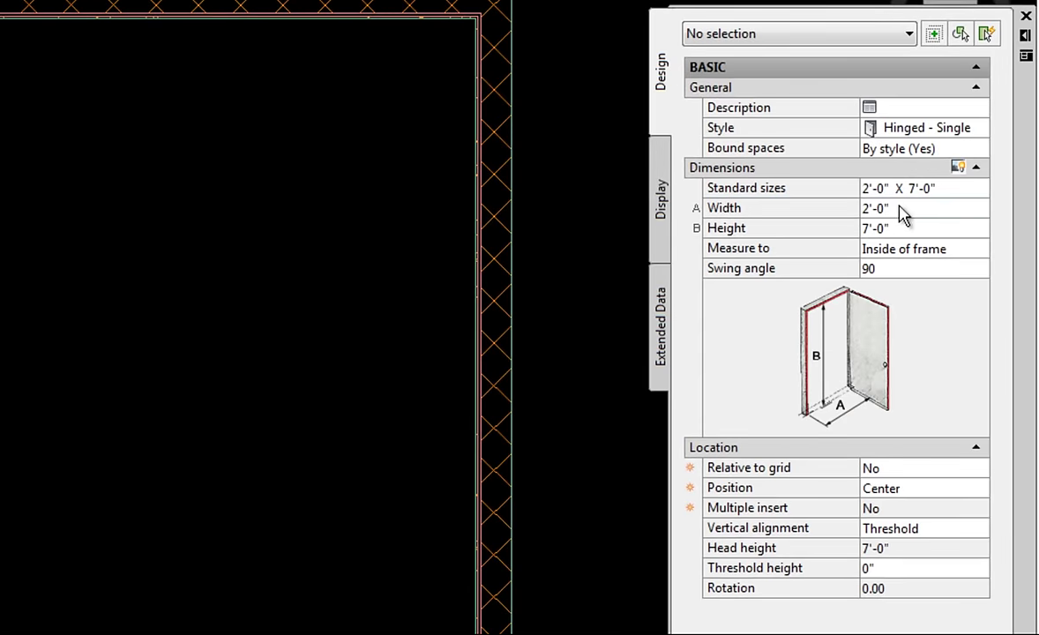
left_click(901, 212)
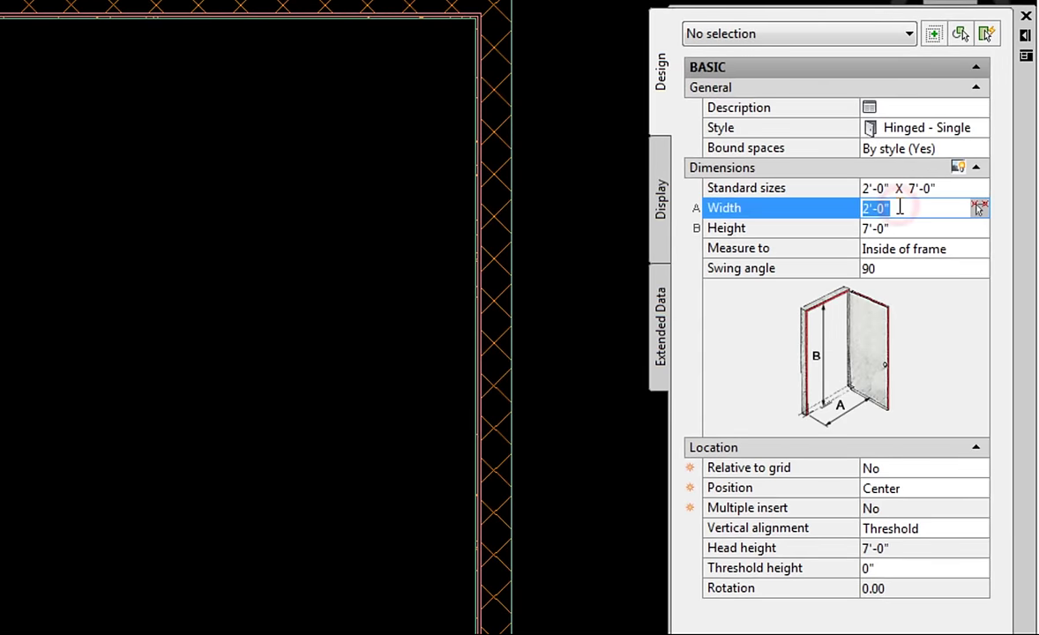
type("3'")
key("Tab")
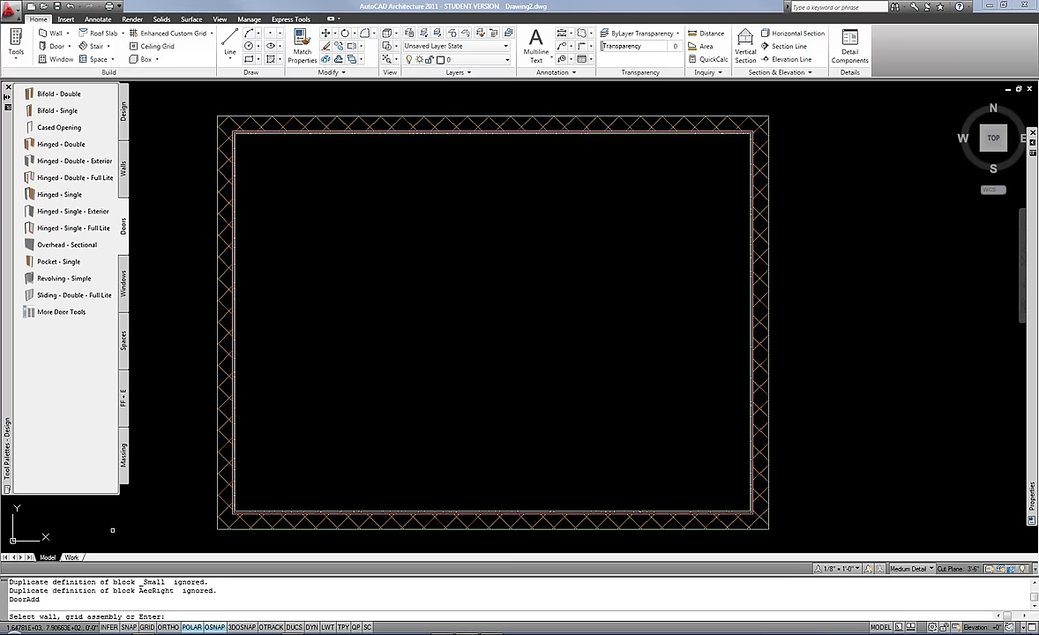
Insert a single hinged door into the top wall.
left_click(491, 115)
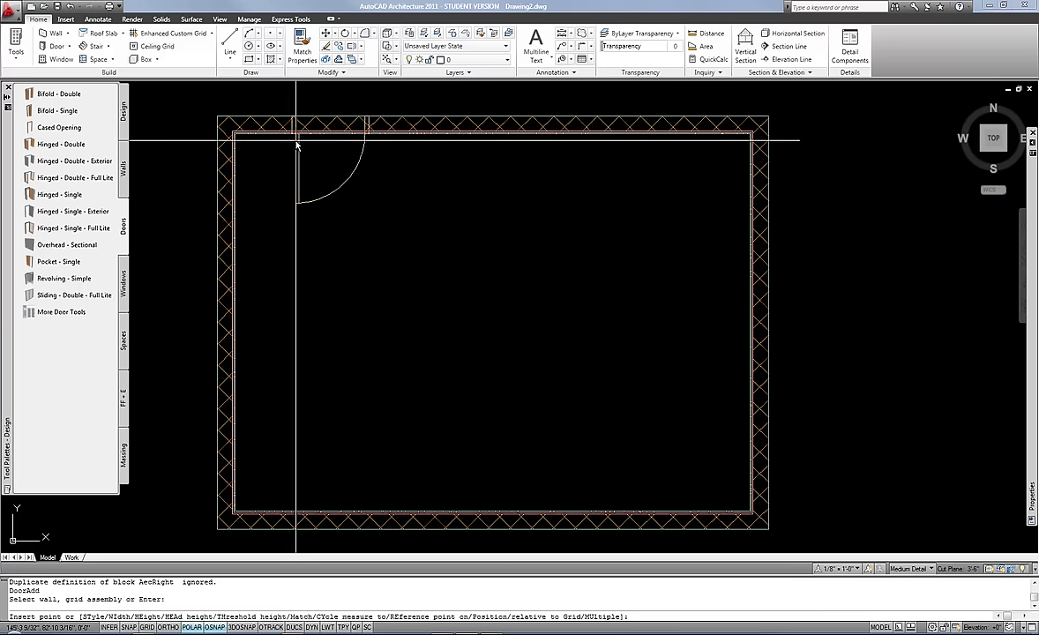
left_click(304, 143)
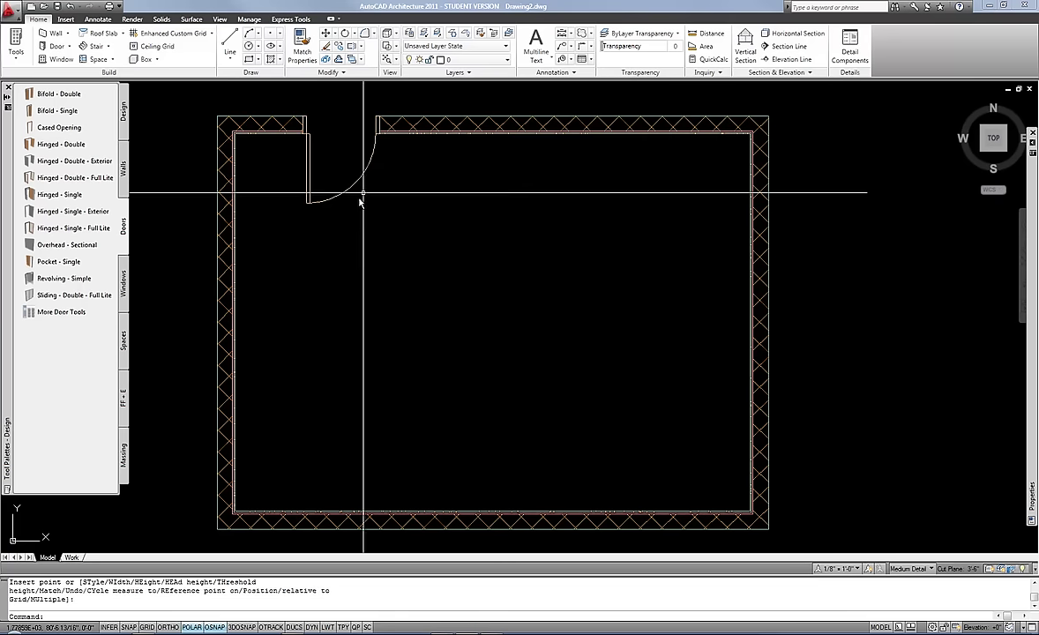
key("Return")
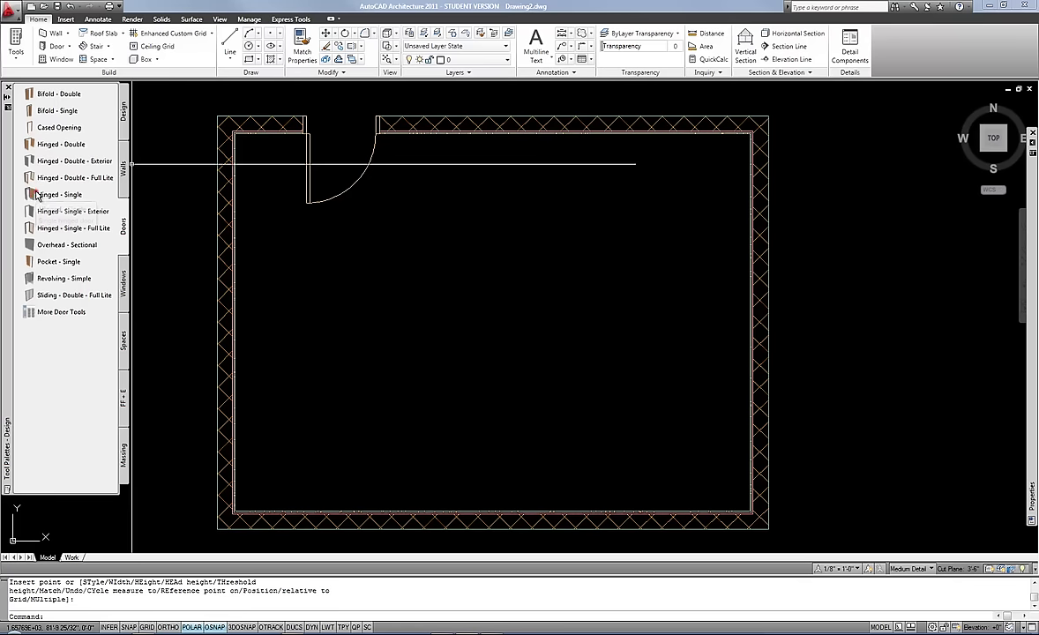
Add four more hinged doors: a second in the top wall, plus right, bottom and left walls.
left_click(53, 194)
mouse_move(1034, 247)
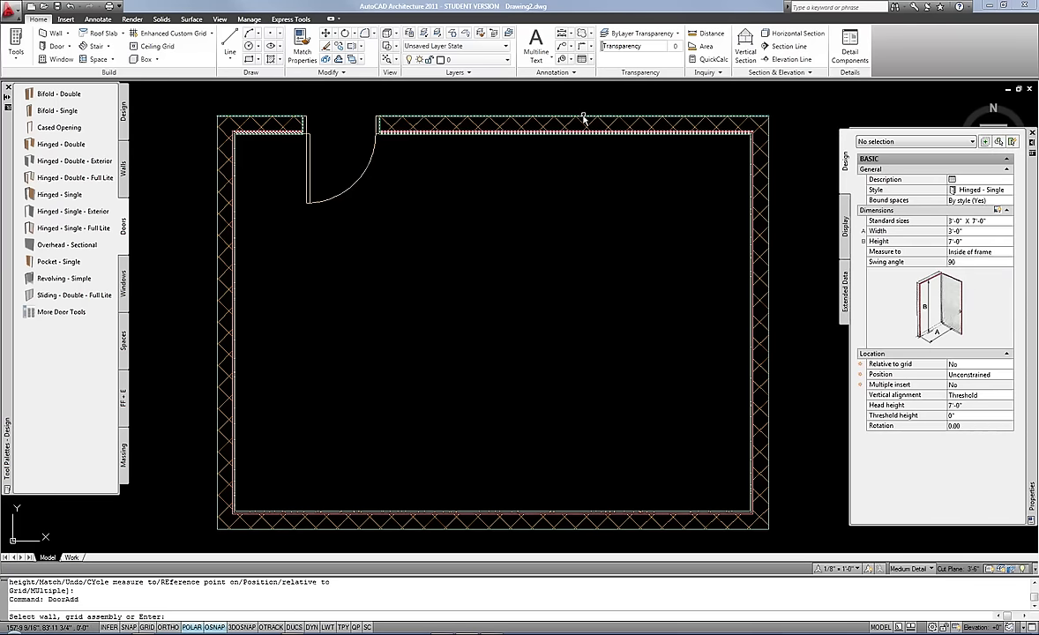
left_click(581, 121)
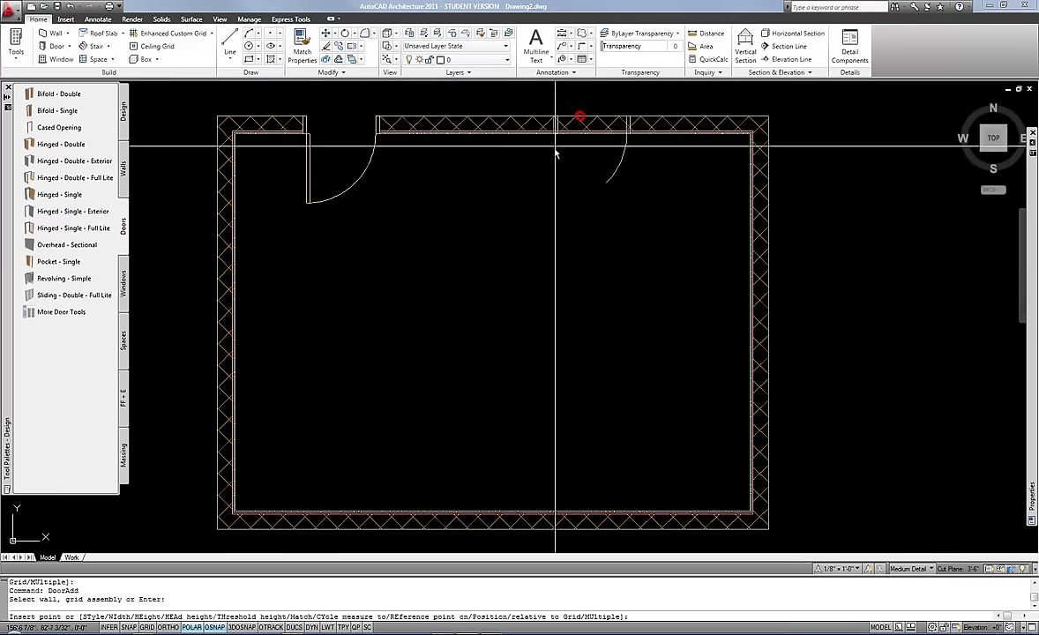
left_click(457, 182)
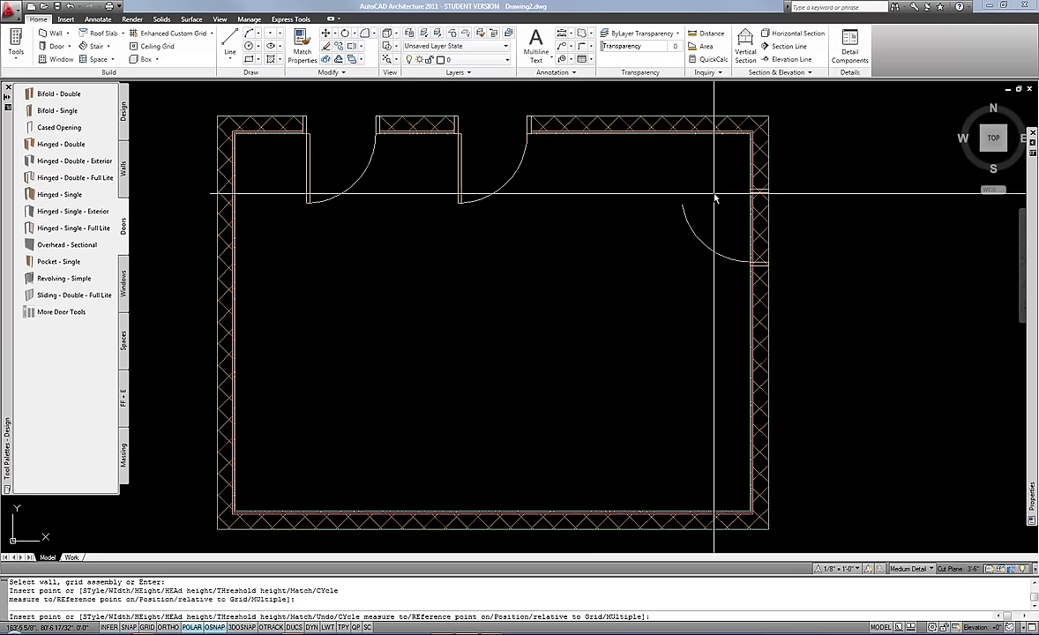
left_click(714, 194)
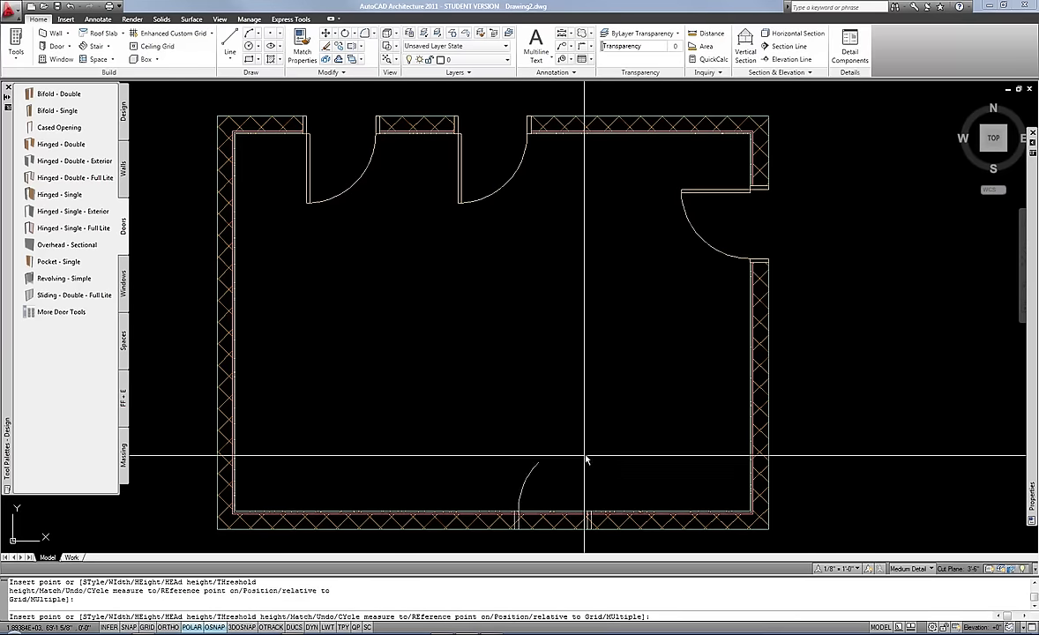
left_click(487, 475)
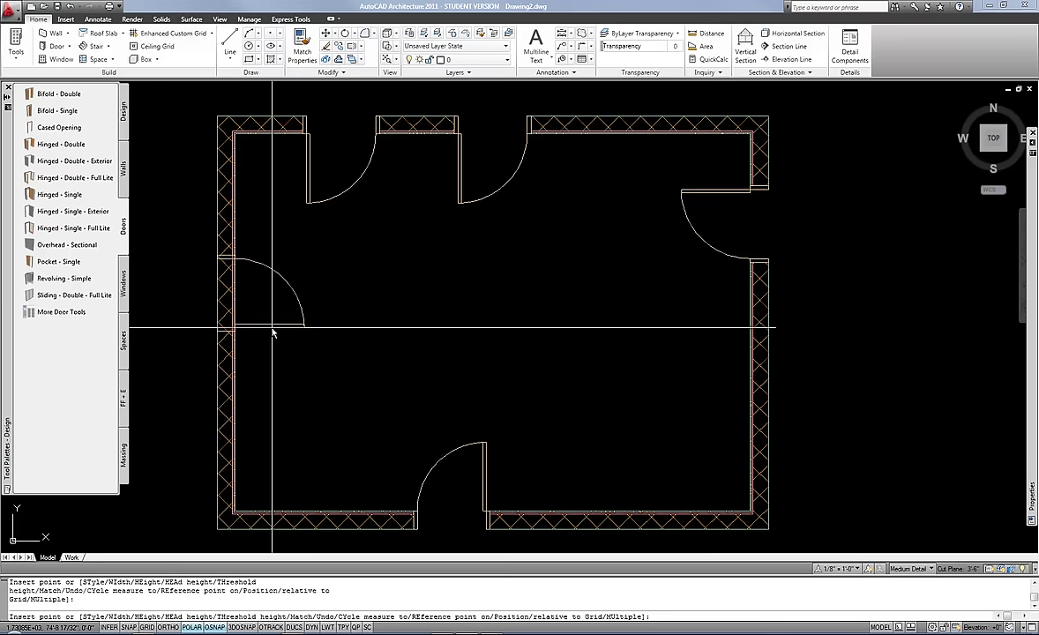
left_click(297, 428)
key("Return")
Delete all five doors from the walls using crossing selections.
left_click(556, 494)
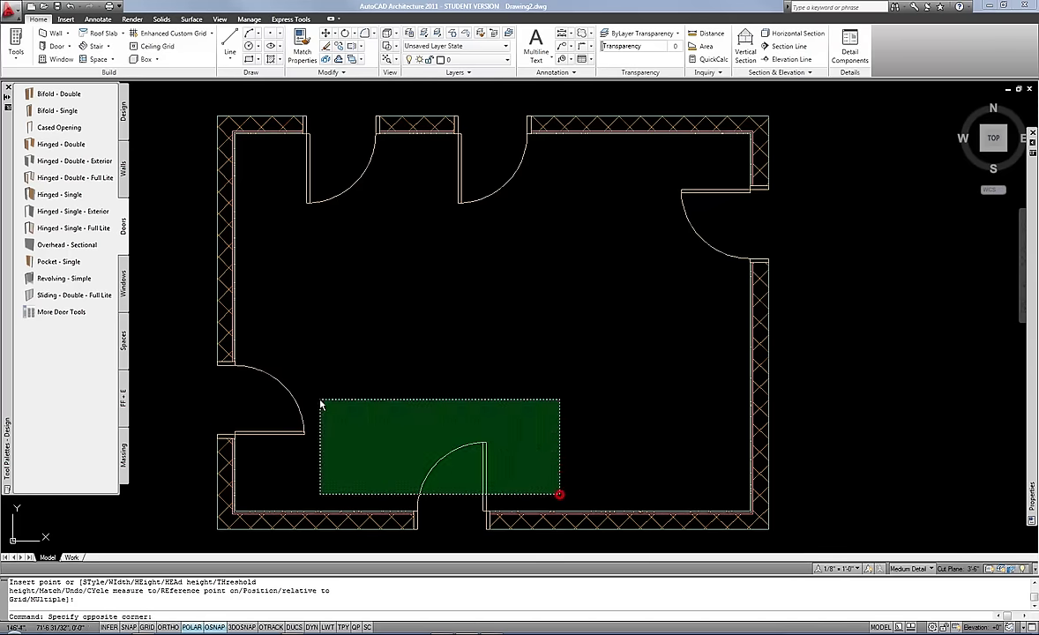
left_click(253, 371)
key("Delete")
left_click(720, 210)
left_click(646, 254)
key("Delete")
left_click(501, 247)
left_click(457, 180)
key("Delete")
left_click(364, 164)
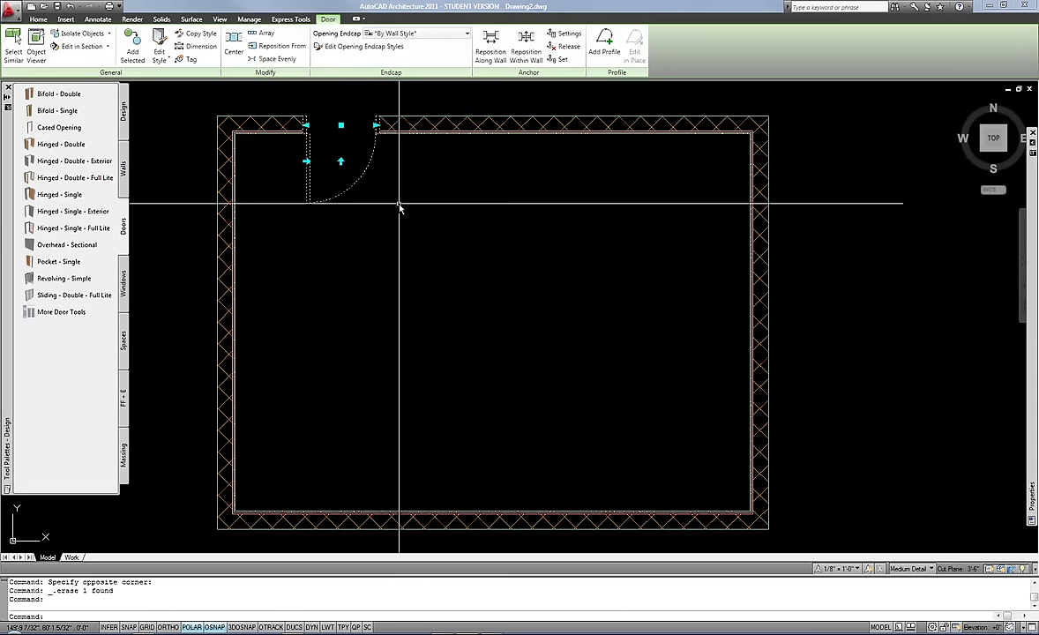
key("Delete")
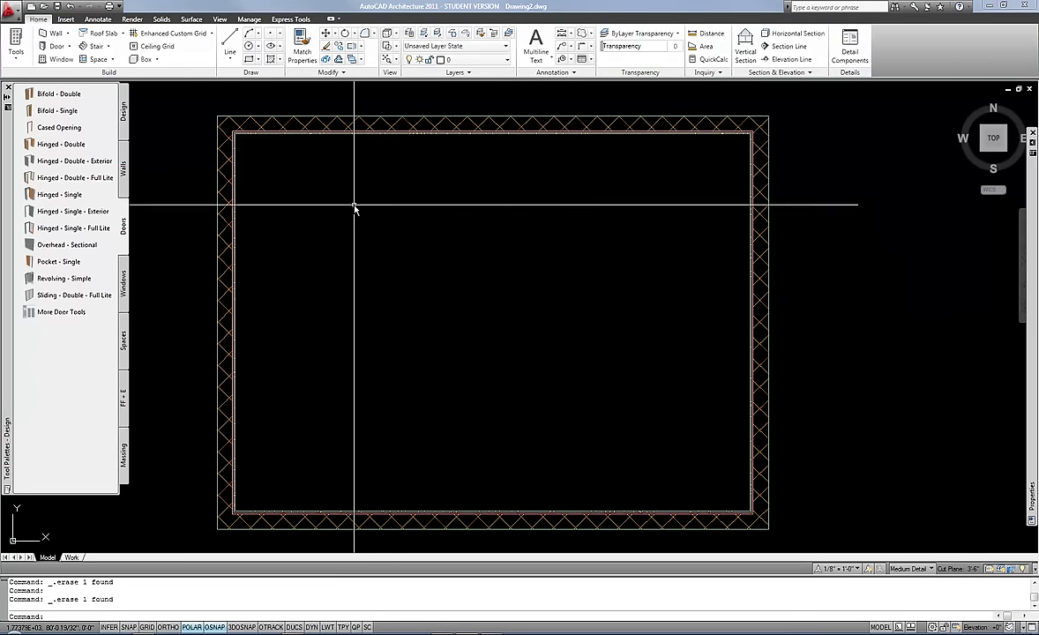
Start a new Hinged - Single door with Position set to Center.
left_click(32, 194)
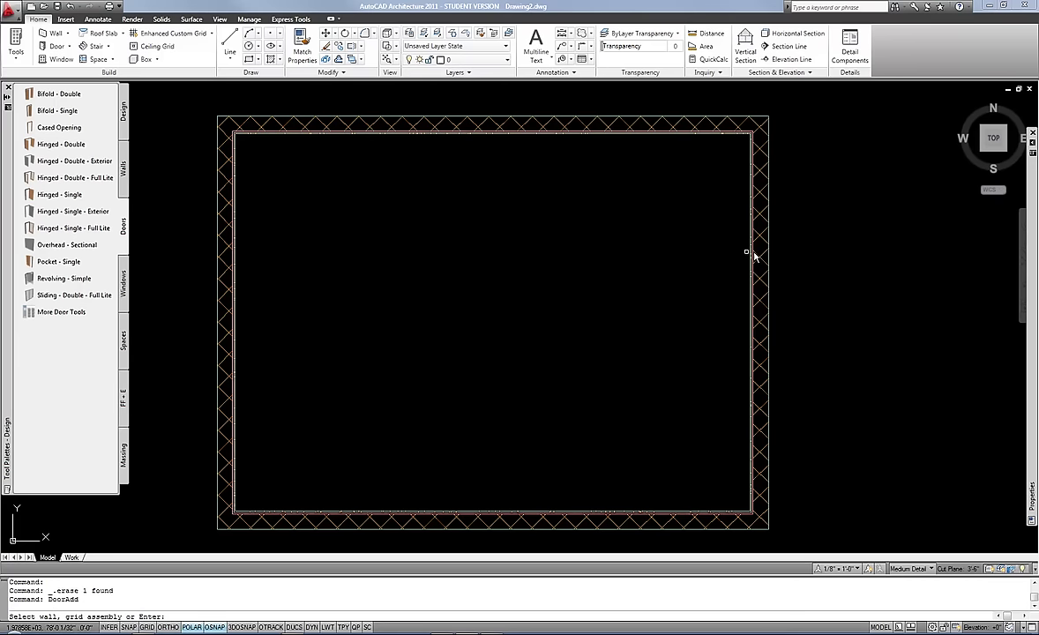
mouse_move(1030, 234)
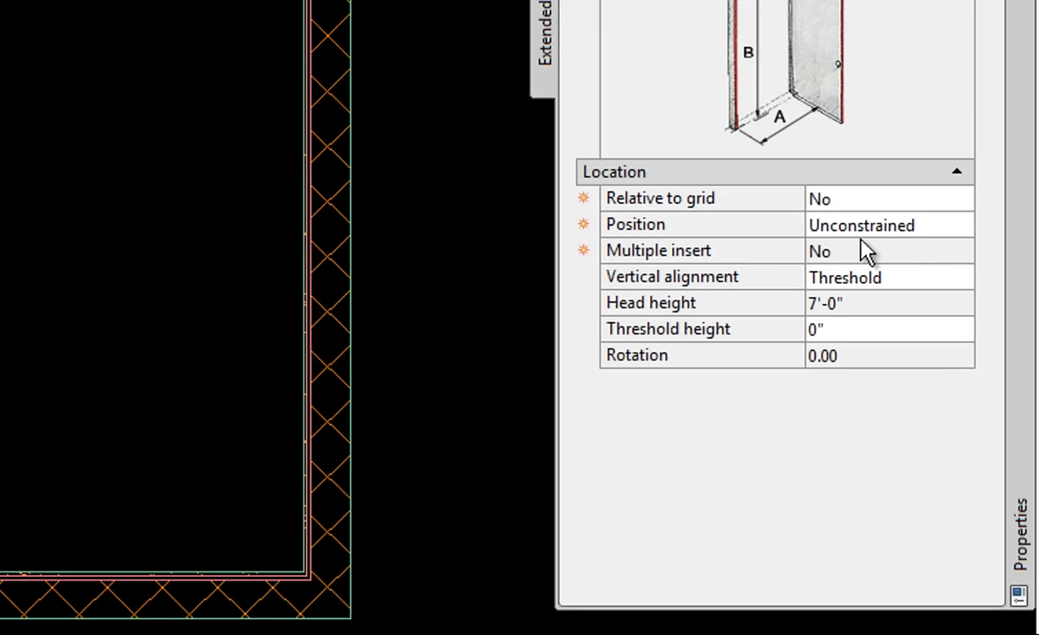
left_click(938, 226)
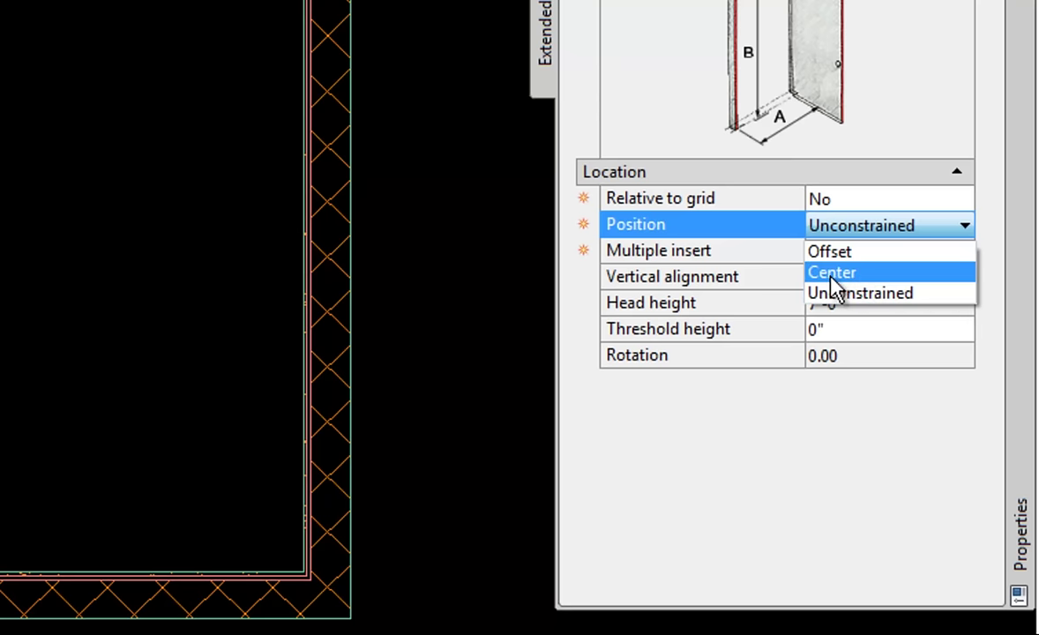
left_click(830, 275)
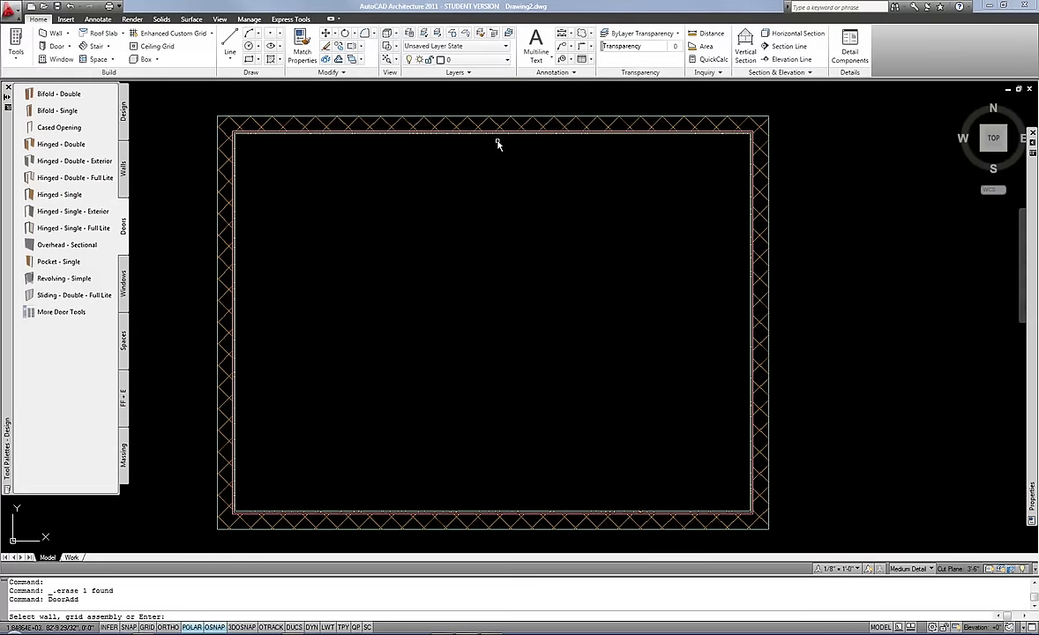
Place the centred hinged door in the top wall and end DoorAdd.
left_click(496, 120)
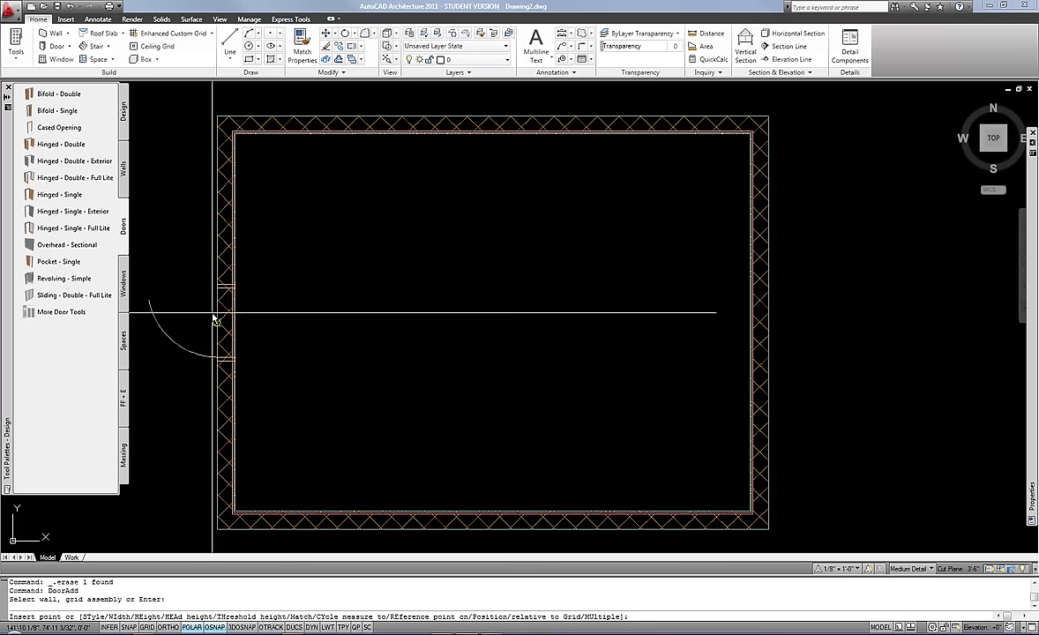
left_click(489, 170)
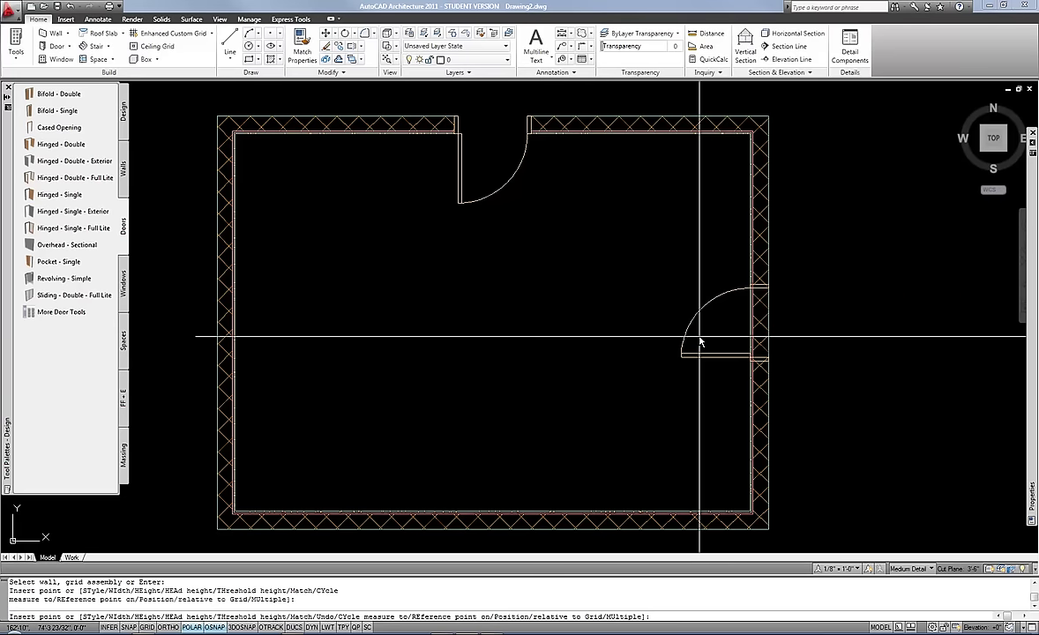
key("Return")
key("Escape")
key("Escape")
Add a Hinged - Single door positioned by offset near the top wall's left end.
left_click(46, 194)
mouse_move(1032, 321)
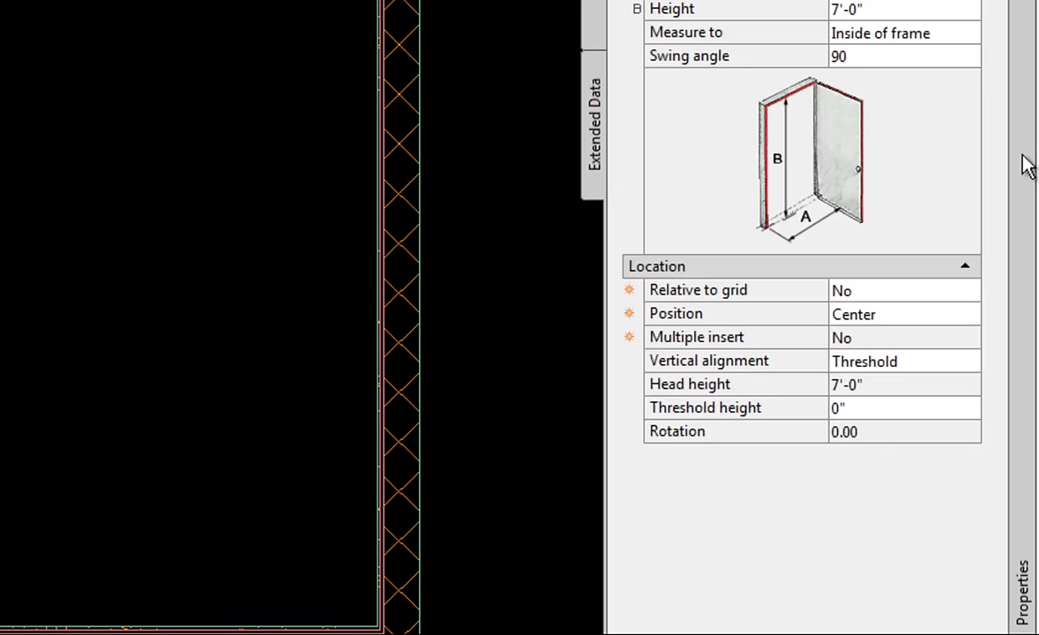
left_click(966, 316)
left_click(915, 338)
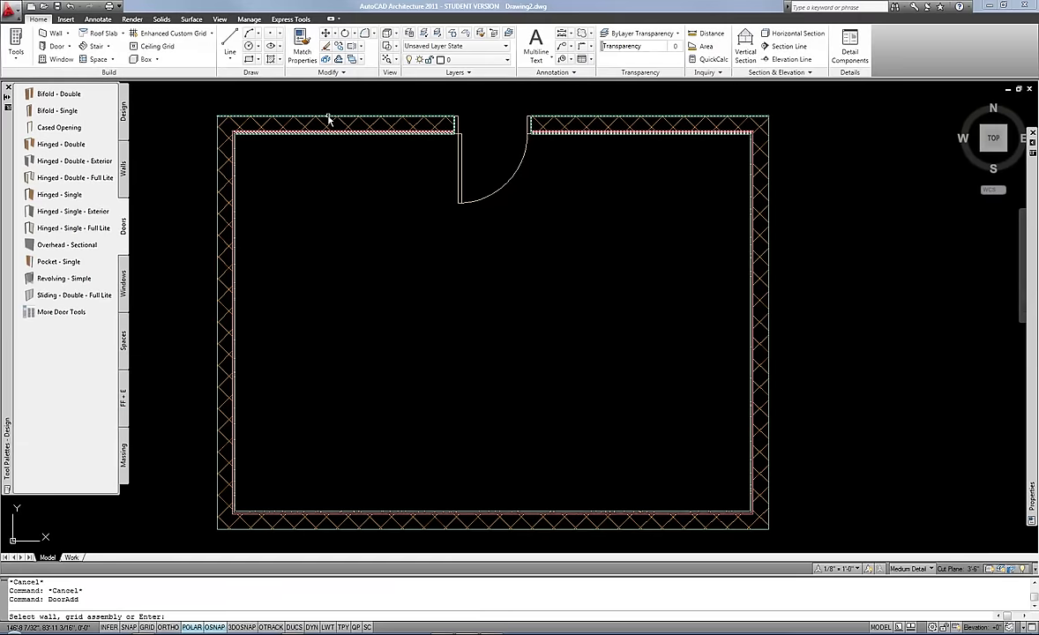
left_click(328, 120)
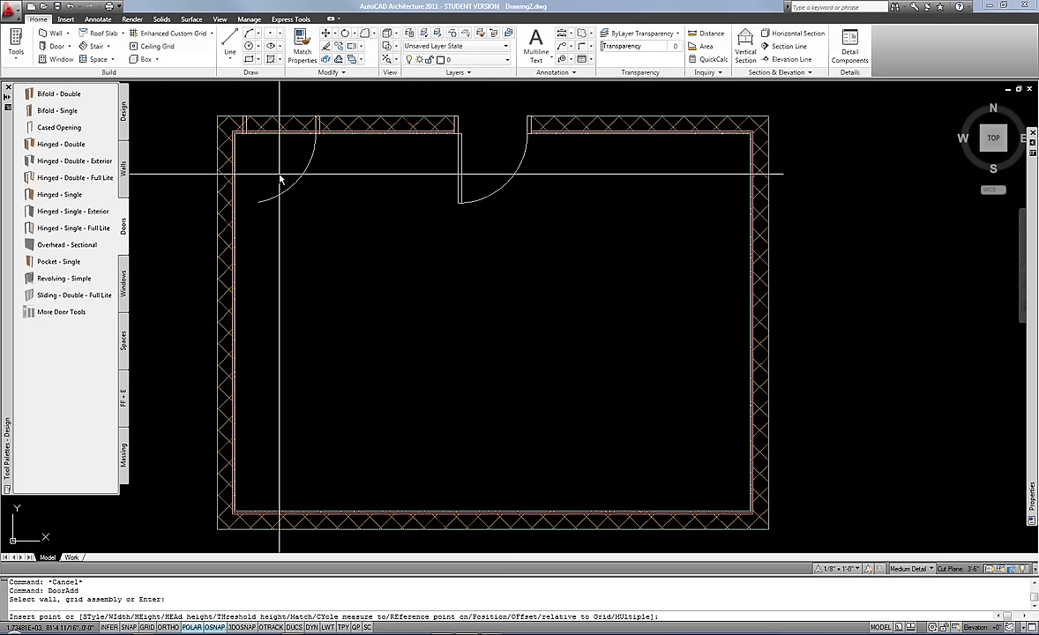
left_click(280, 180)
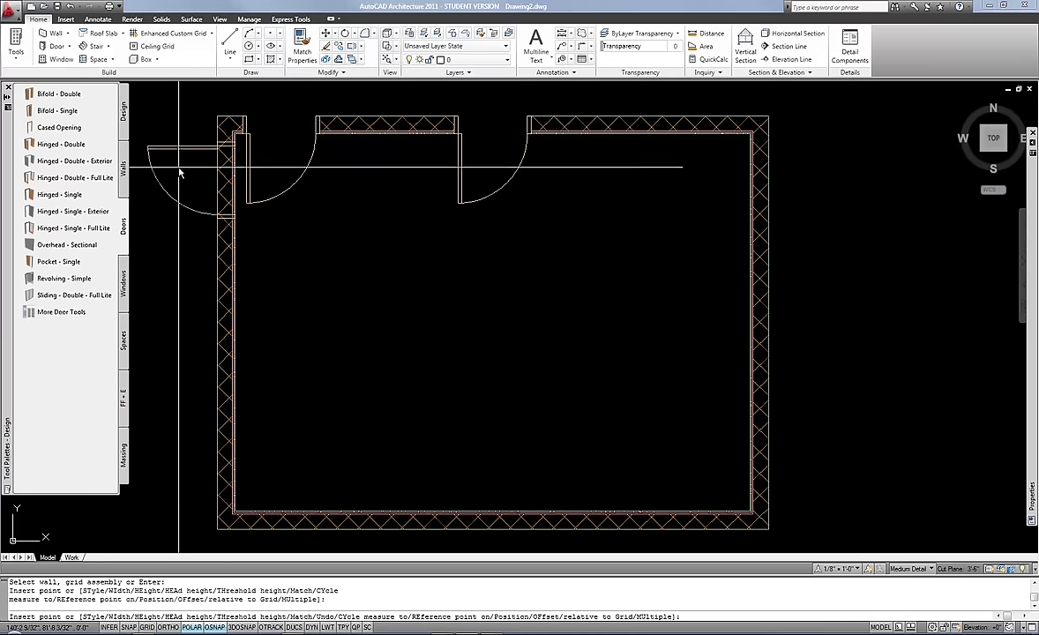
Place a door low in the left wall, then measure the top-left door's corner distance.
left_click(281, 441)
key("Return")
middle_click_drag(262, 296, 364, 264)
scroll(364, 265, "up", 8)
type("di")
key("Return")
left_click(398, 304)
left_click(492, 304)
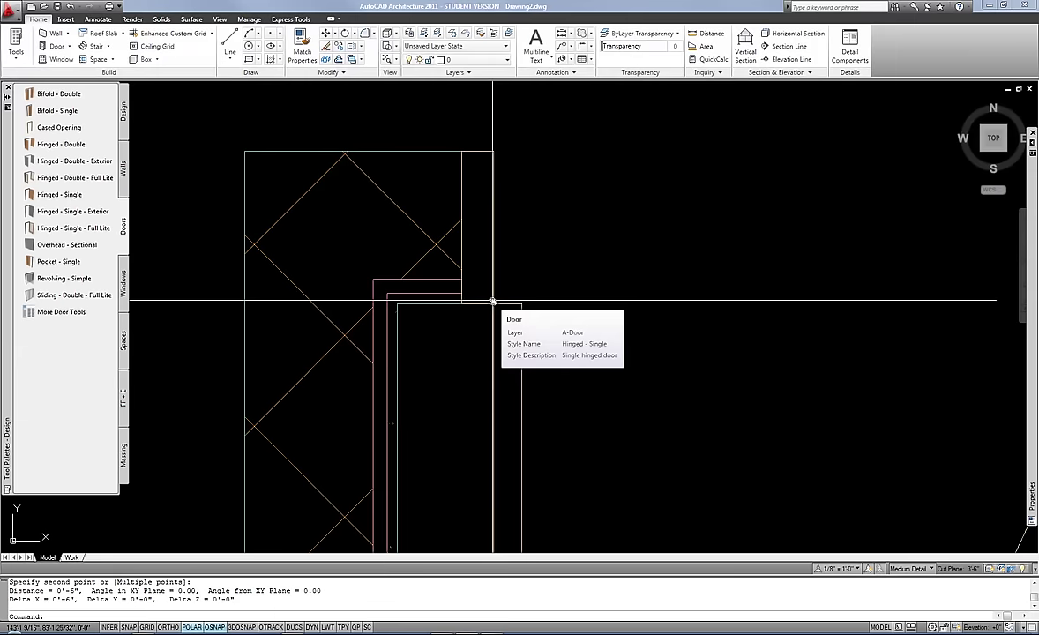
Erase the top-left door from the top wall.
scroll(494, 283, "down", 4)
scroll(498, 283, "up", 3)
middle_click_drag(509, 283, 434, 239)
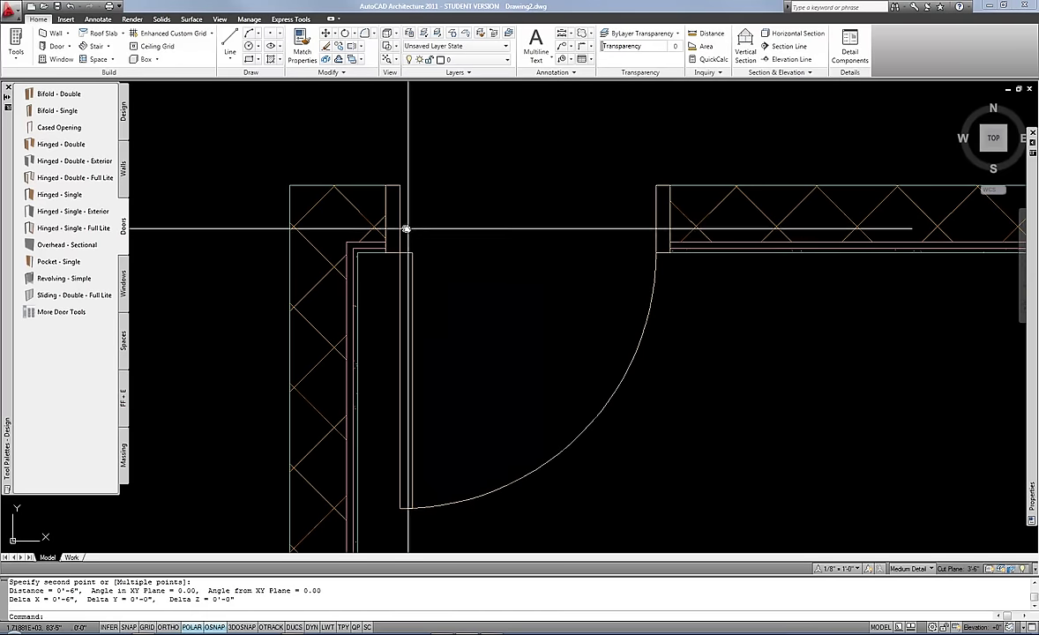
left_click(399, 230)
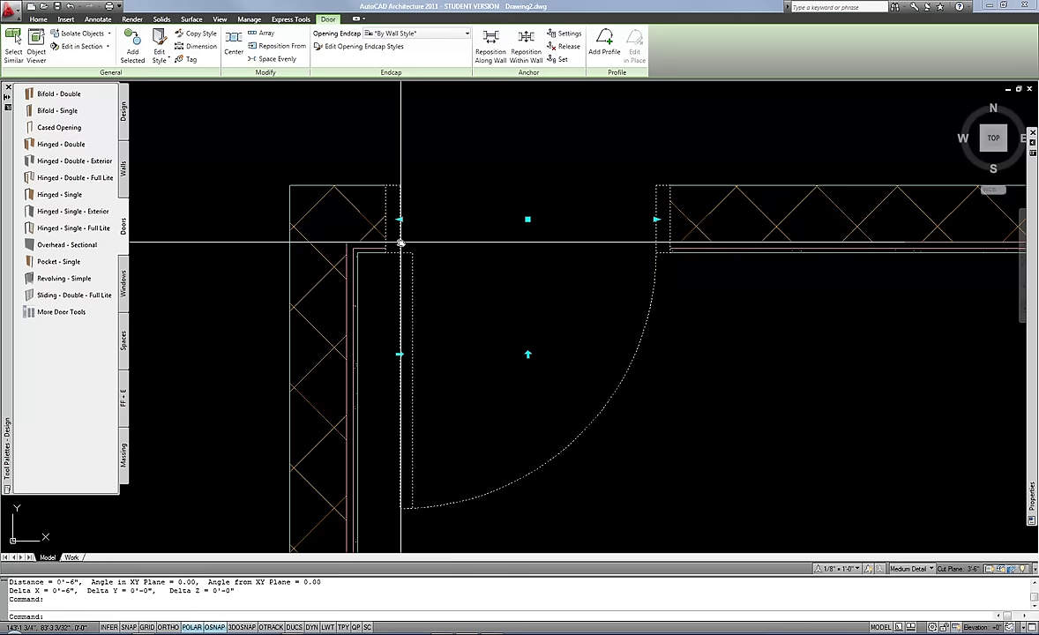
scroll(400, 241, "down", 2)
scroll(400, 242, "up", 3)
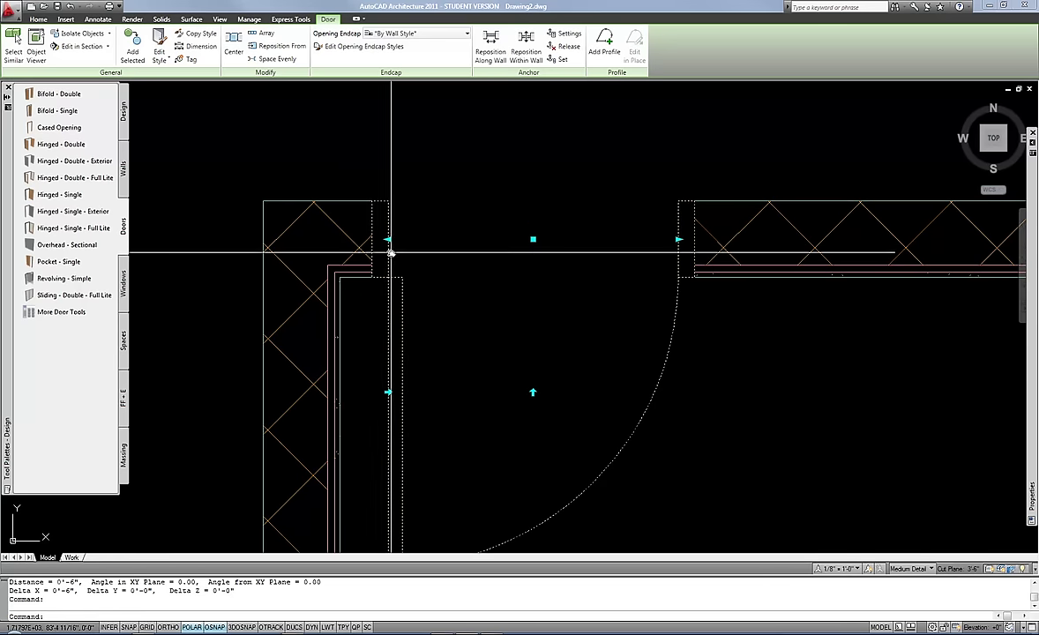
key("Escape")
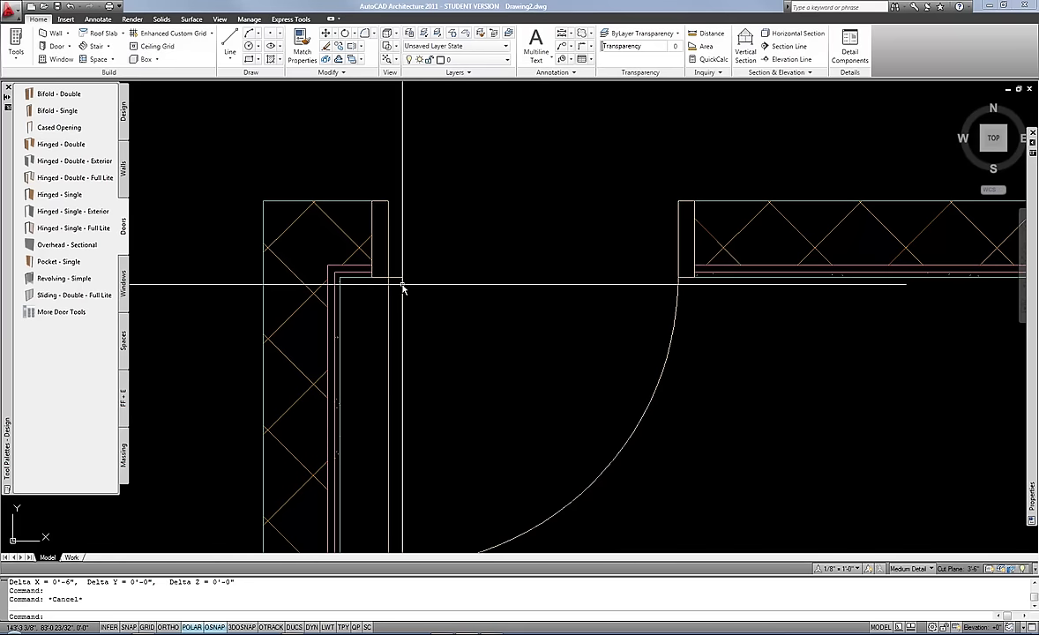
left_click(400, 288)
key("Return")
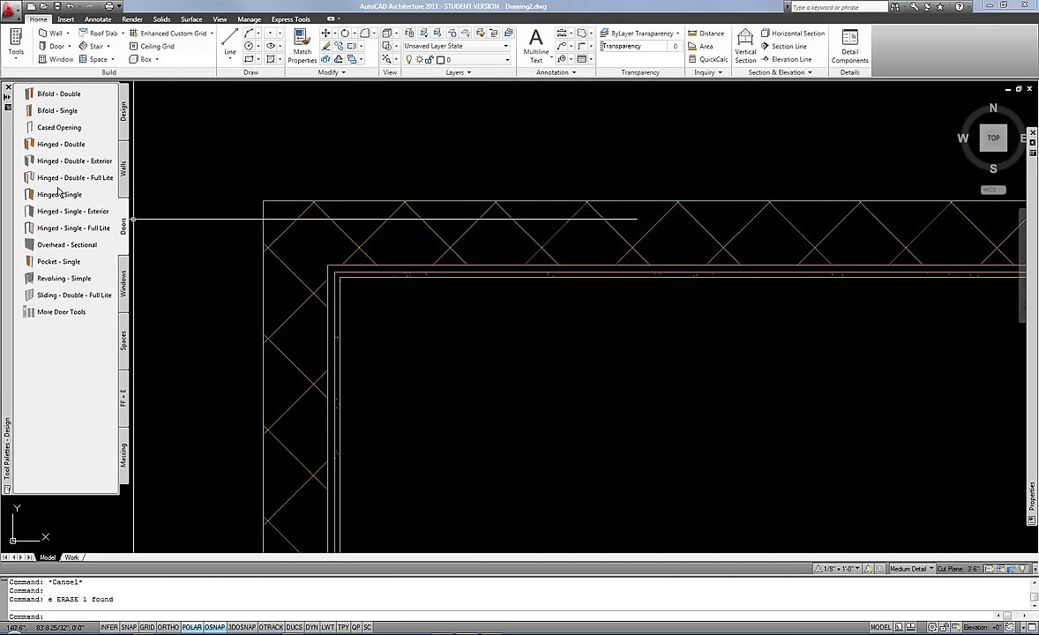
Start a Hinged - Single door with automatic offset set to 8".
left_click(31, 195)
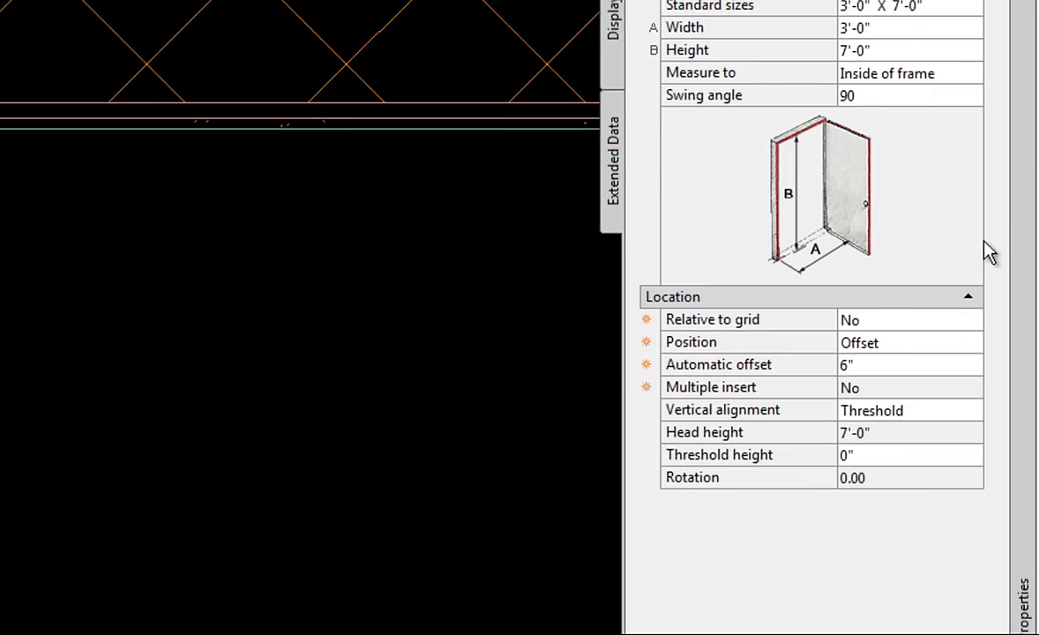
left_click(873, 363)
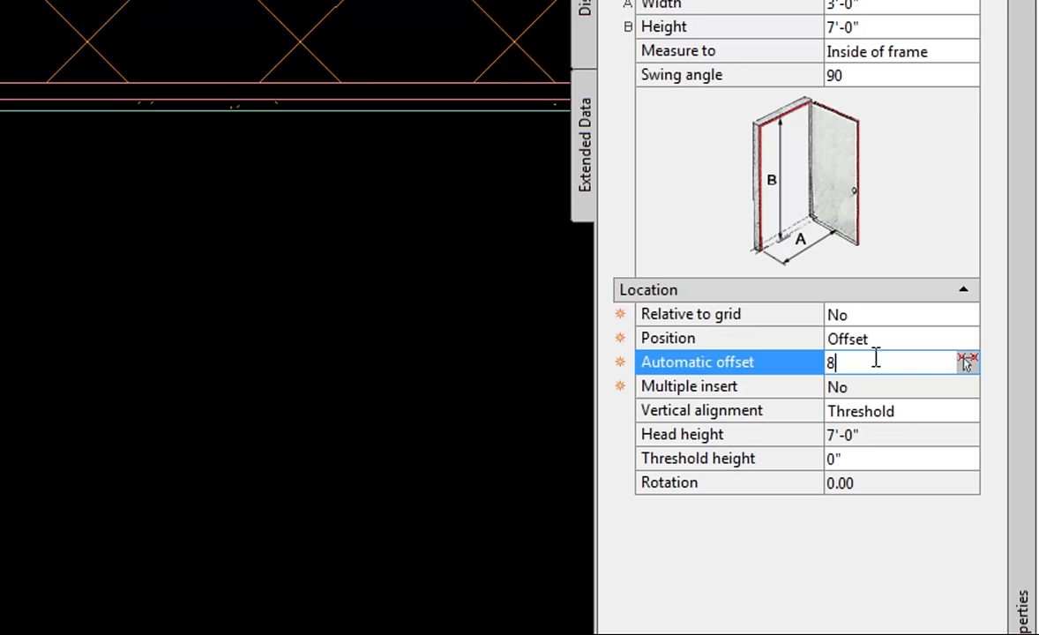
key("Return")
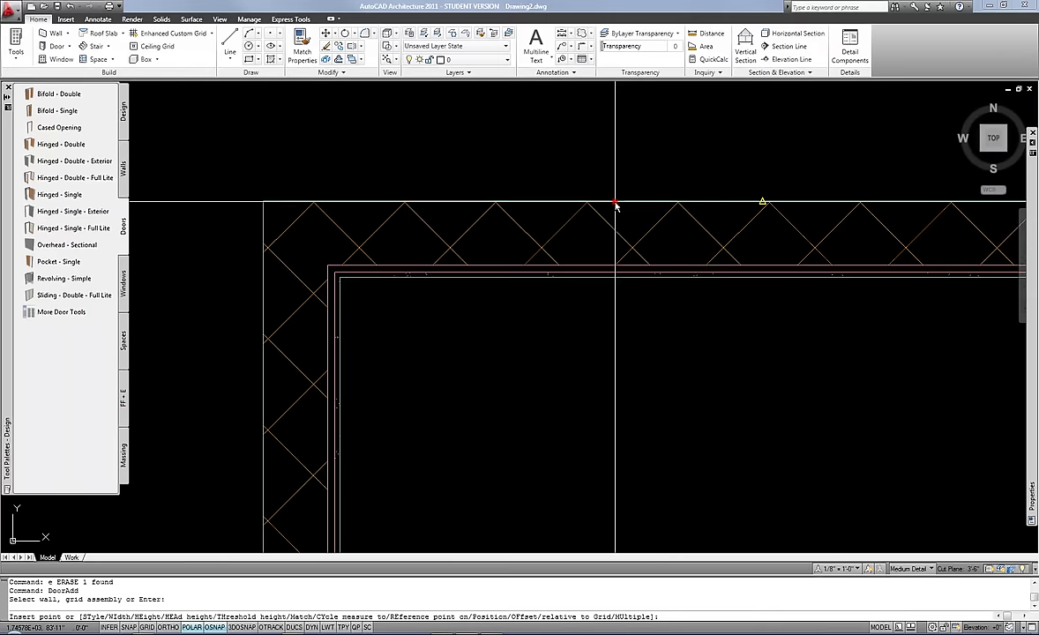
Insert a hinged door near the top-left corner and measure its 0'-6" gap with DI.
left_click(402, 277)
type("di")
key("Return")
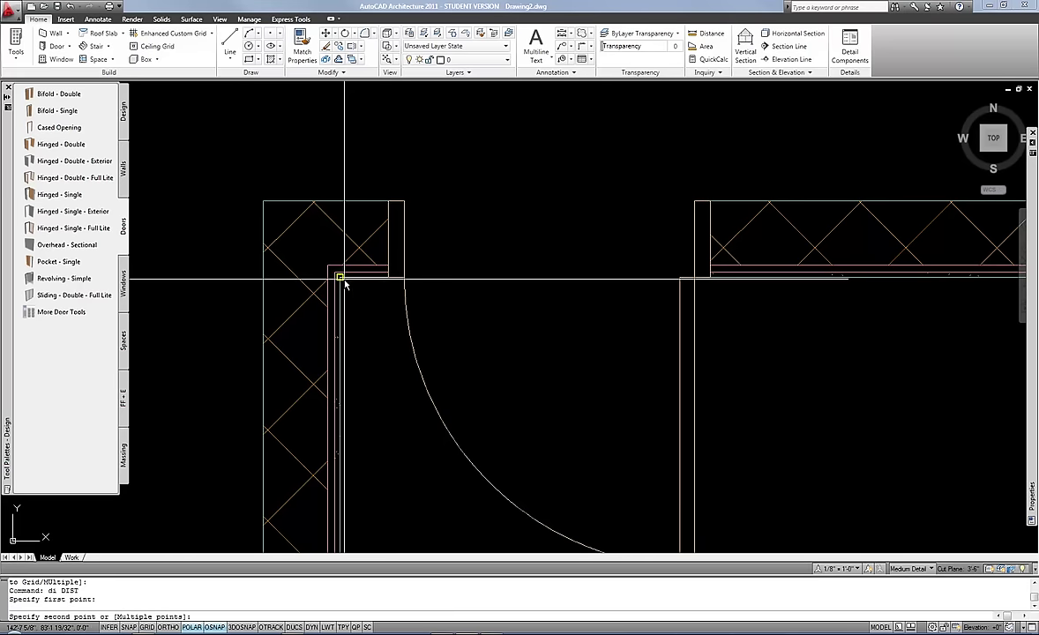
left_click(343, 278)
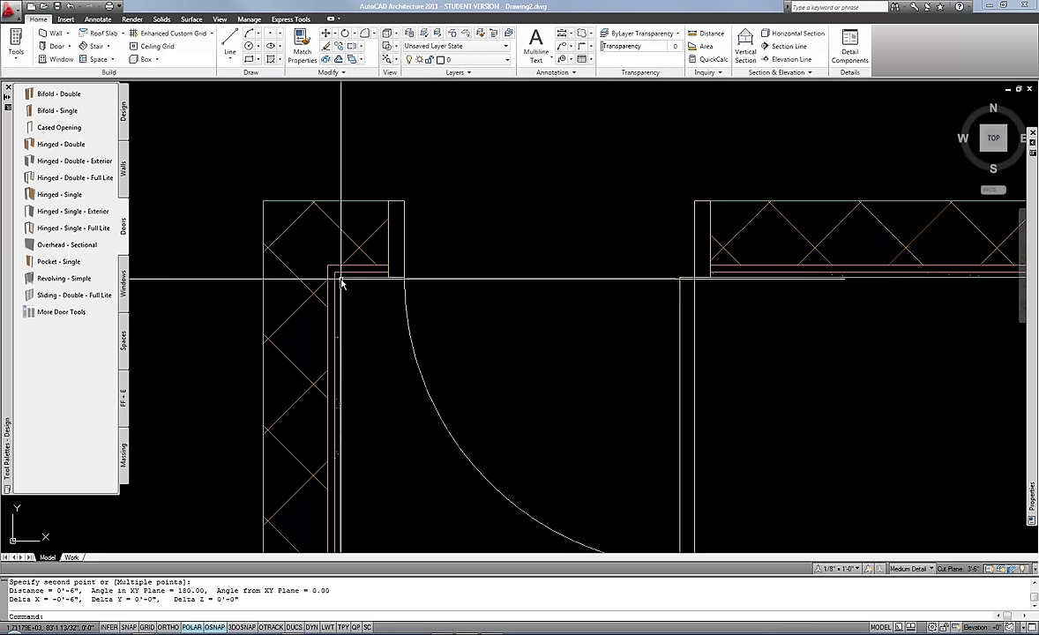
scroll(401, 294, "down", 2)
left_click(401, 297)
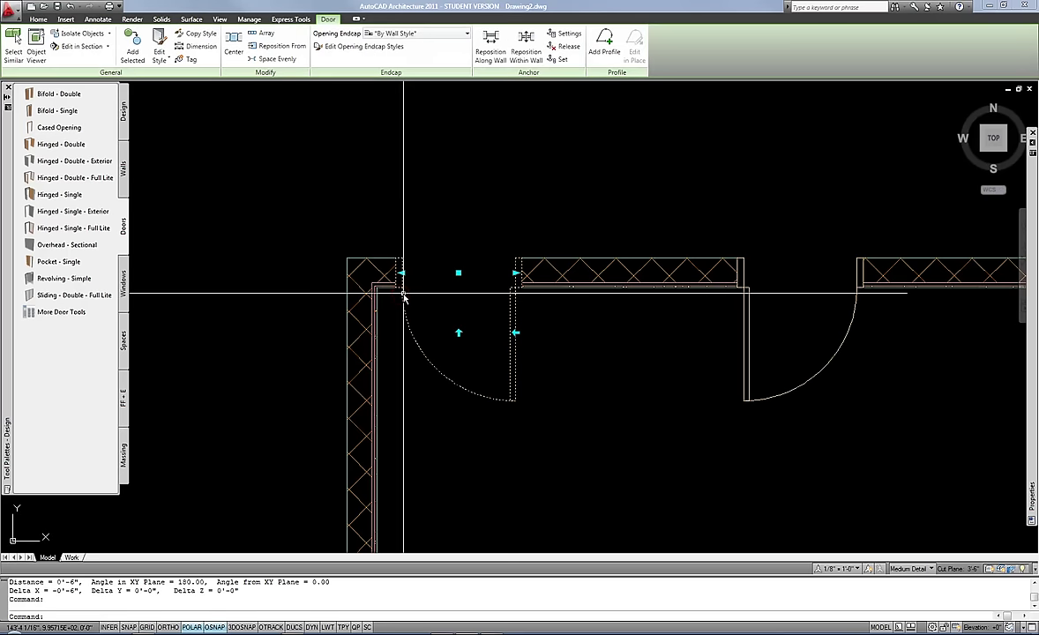
scroll(471, 307, "up", 3)
scroll(401, 282, "down", 1)
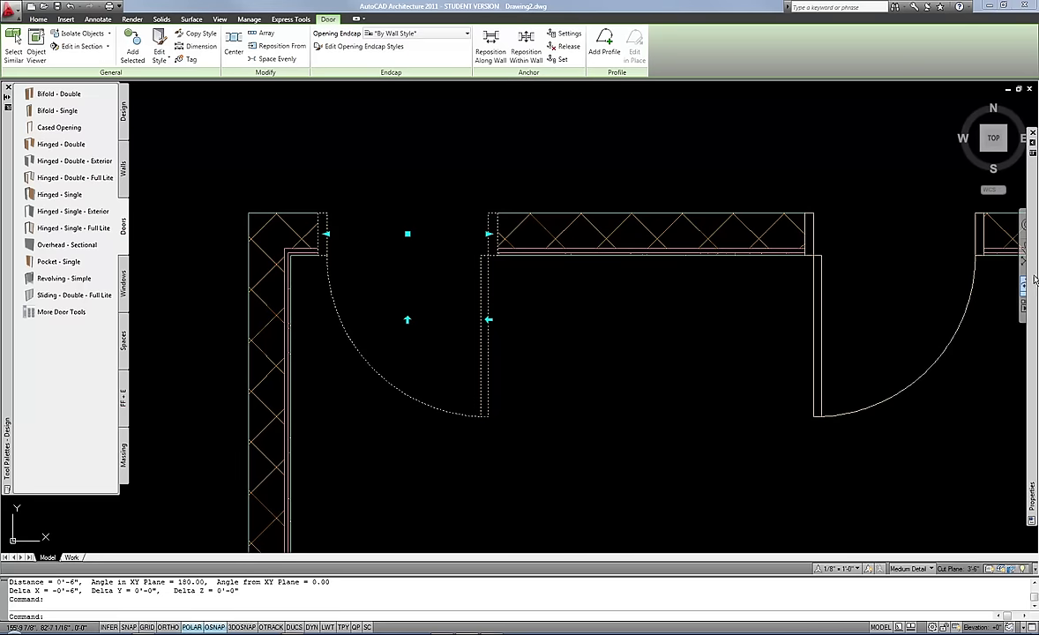
mouse_move(1034, 280)
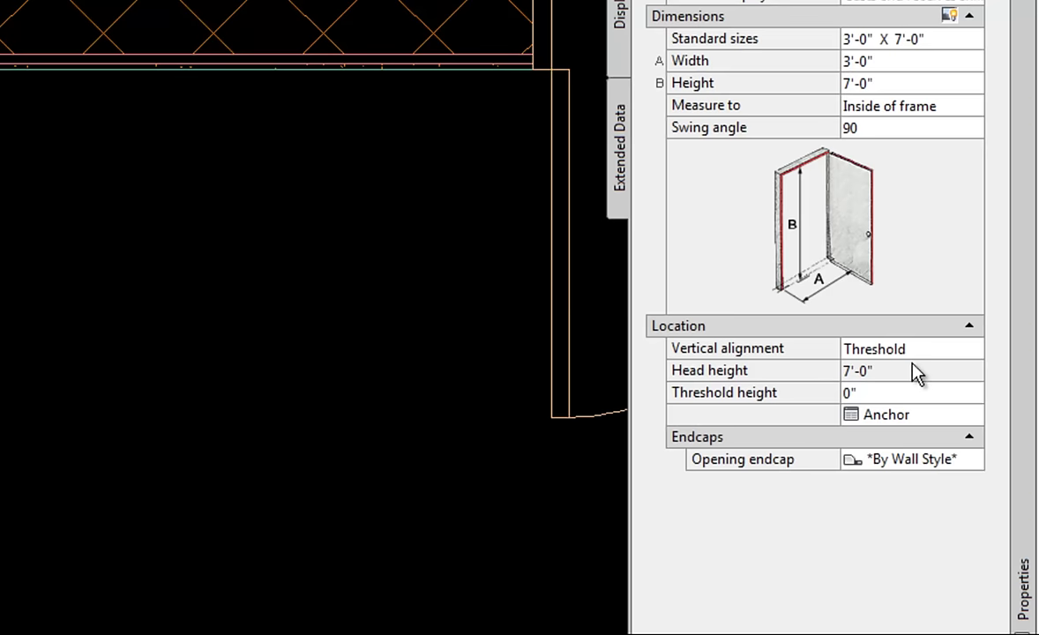
scroll(31, 222, "down", 5)
key("Escape")
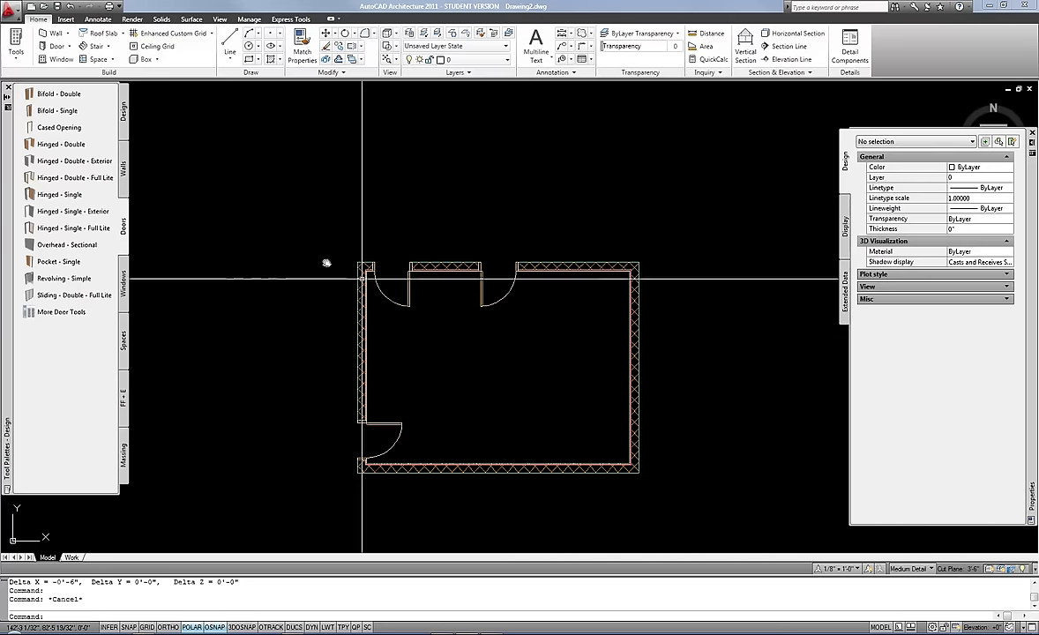
left_click(33, 195)
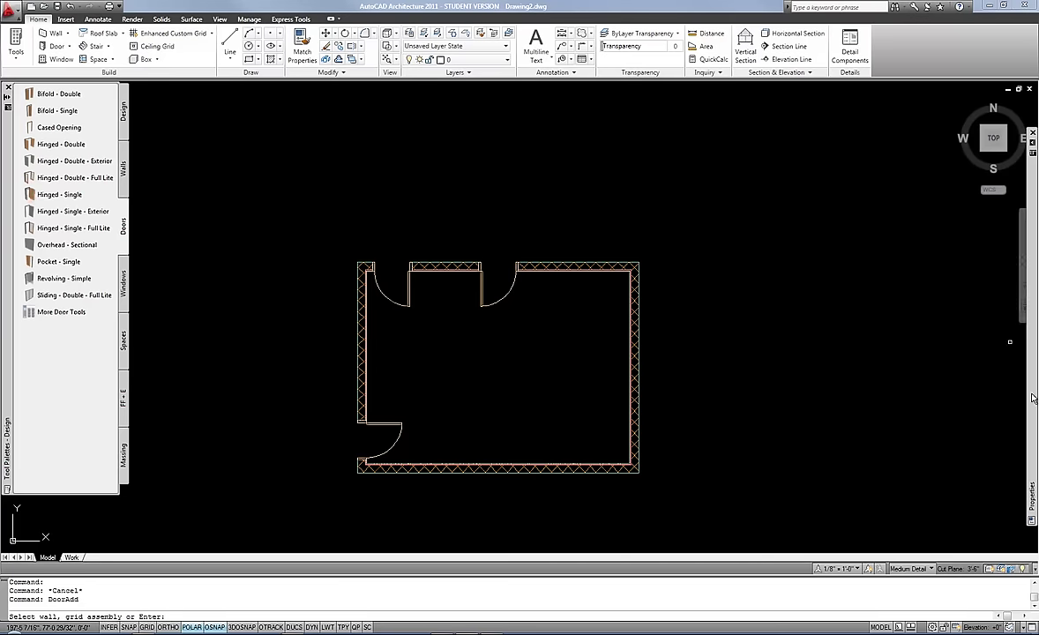
mouse_move(1032, 400)
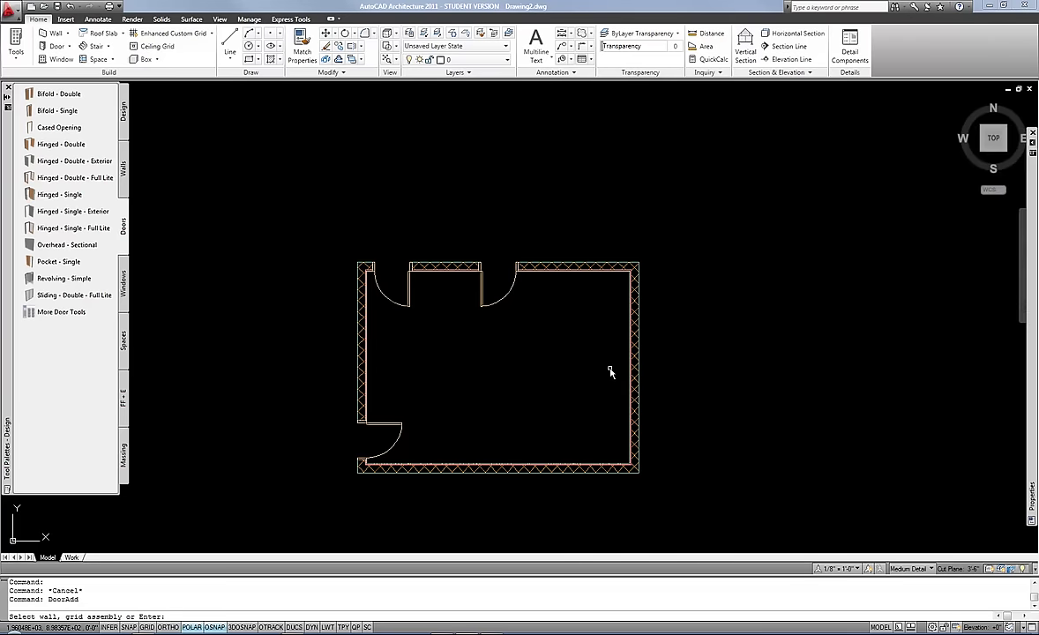
scroll(593, 381, "up", 2)
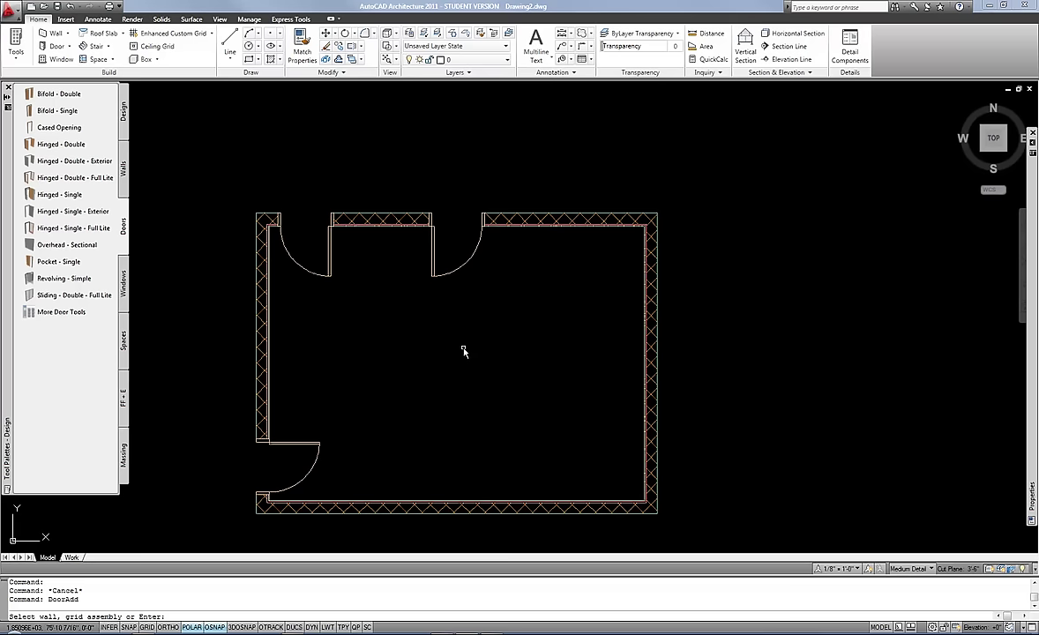
key("Escape")
key("Escape")
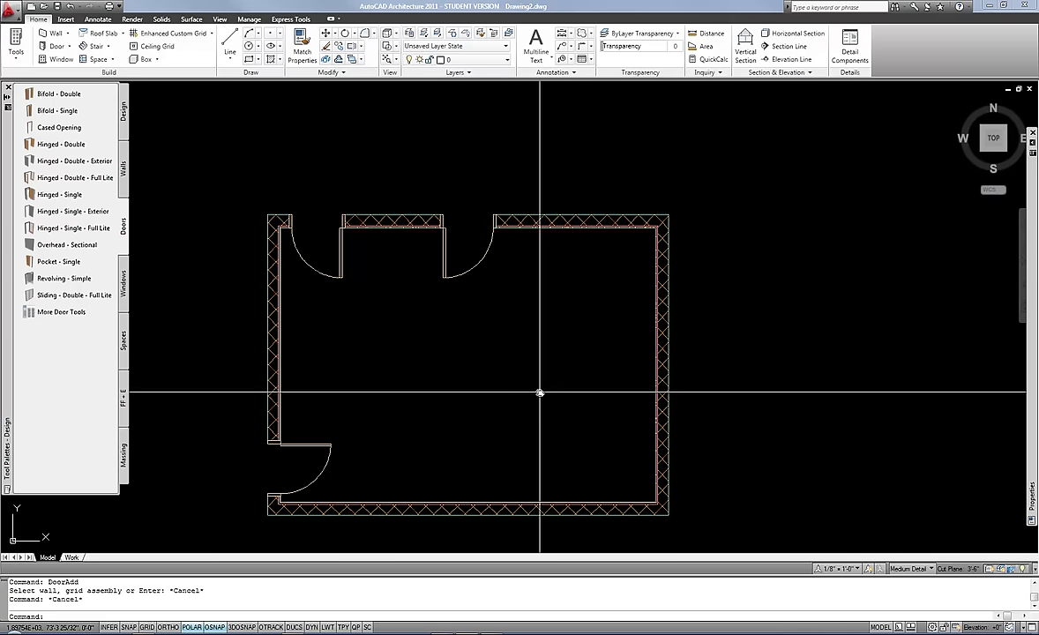
scroll(319, 272, "up", 6)
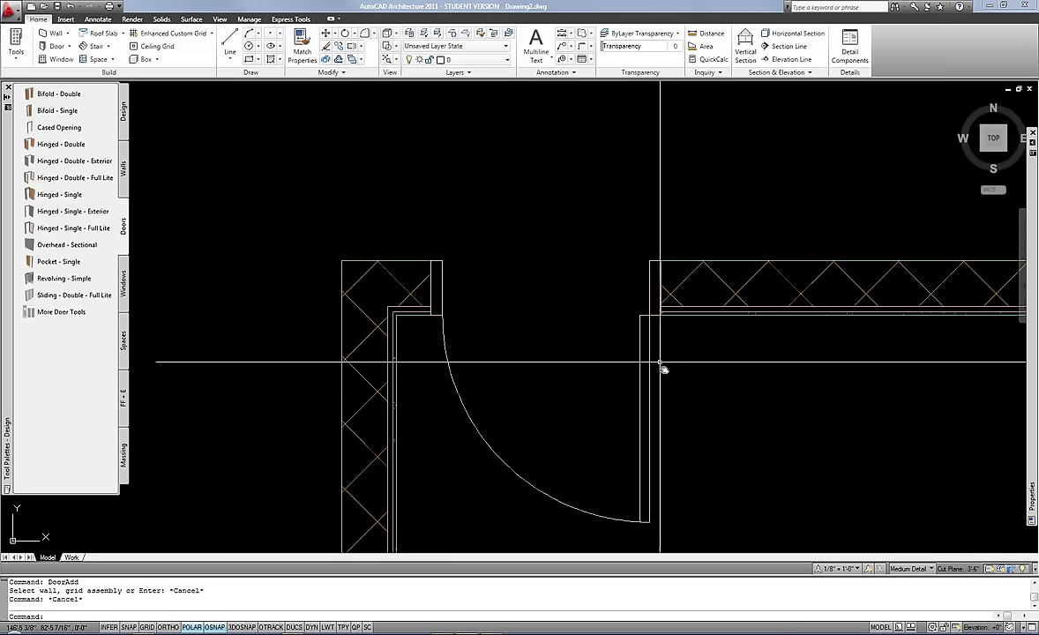
middle_click_drag(666, 371, 581, 282)
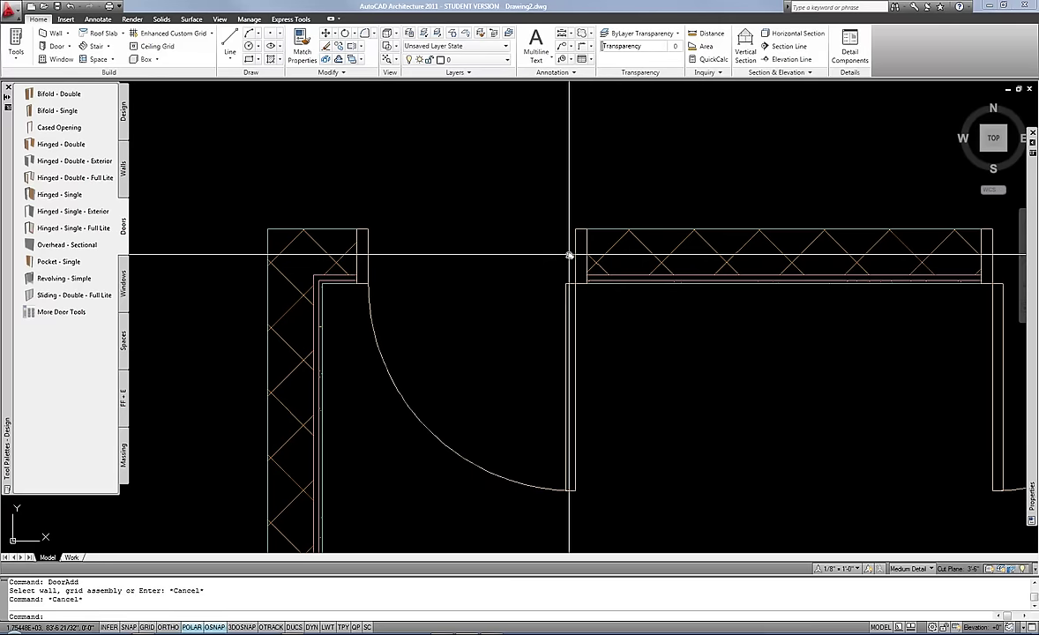
left_click(571, 251)
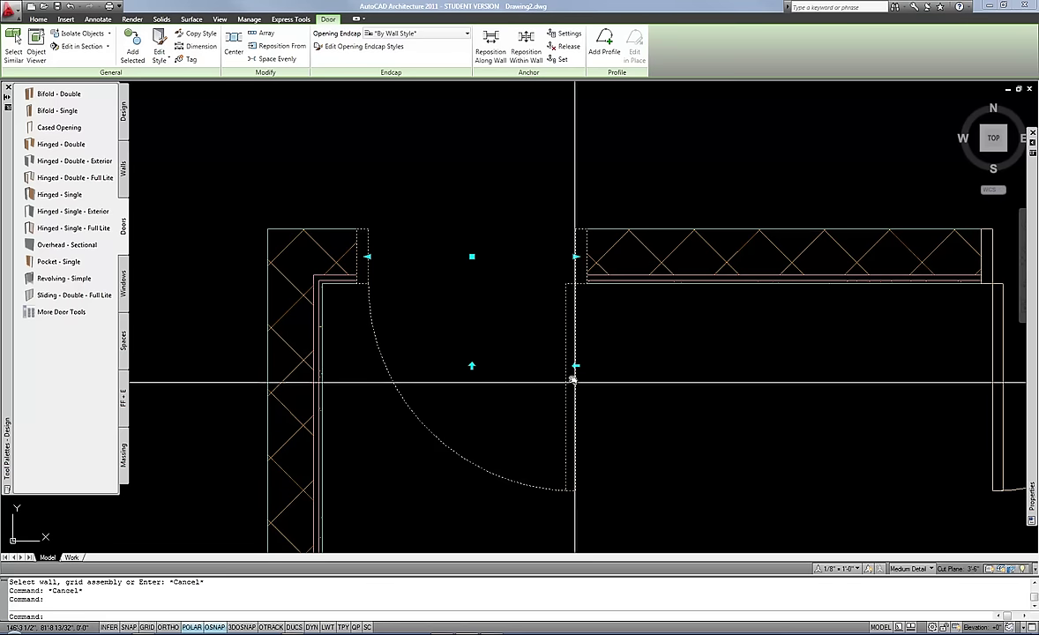
left_click(575, 365)
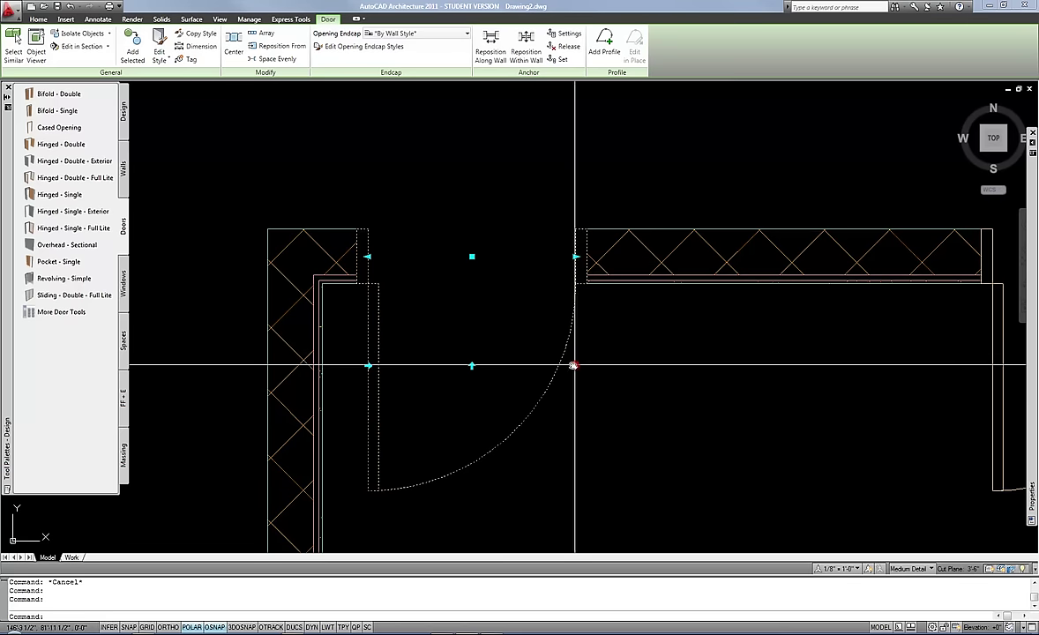
left_click(368, 365)
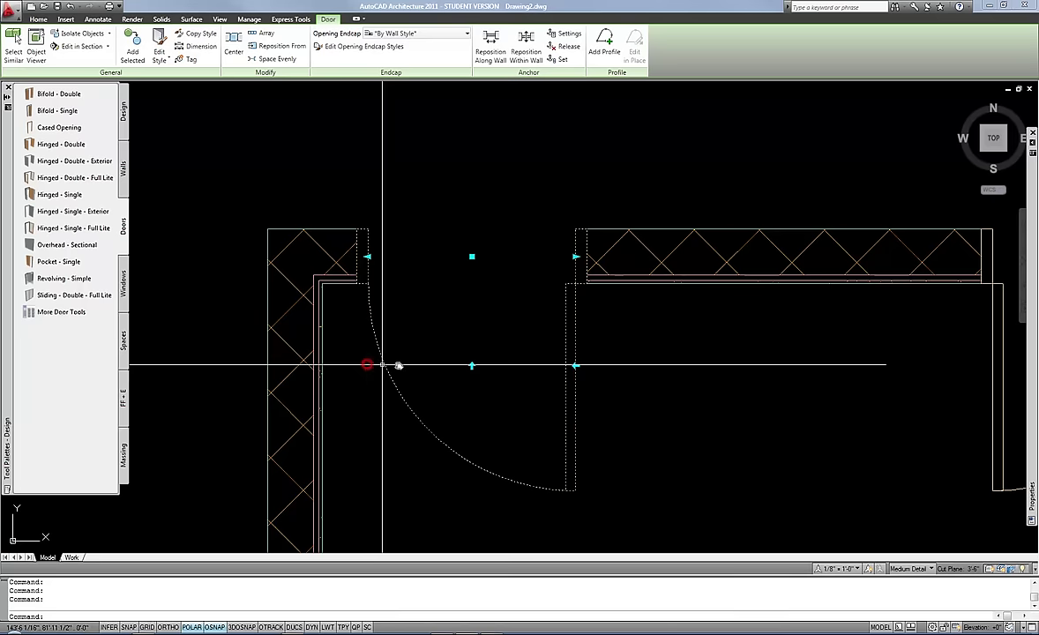
left_click(471, 365)
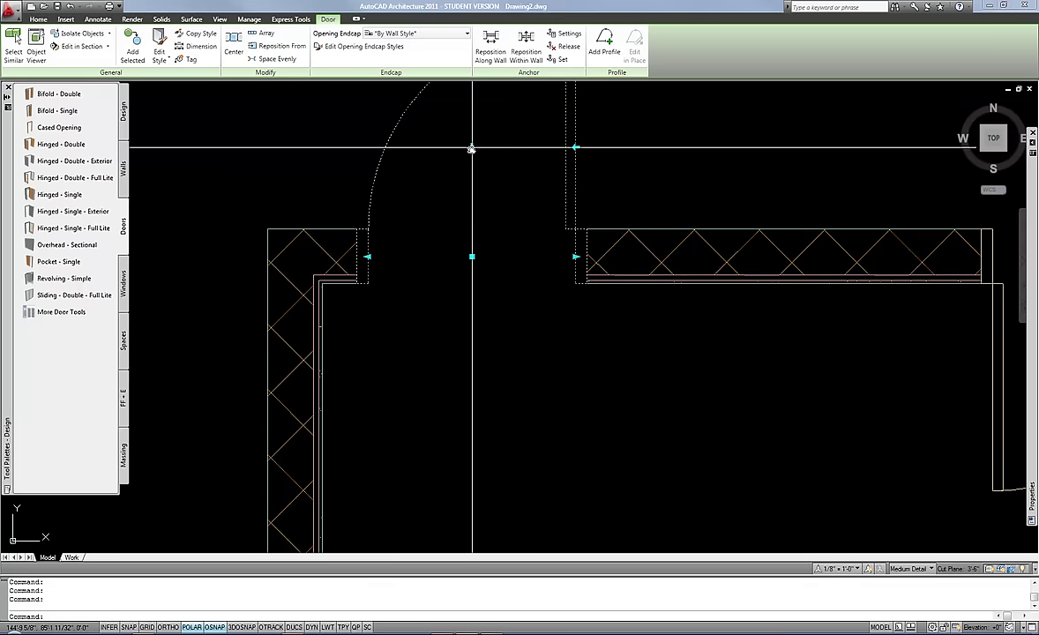
left_click(575, 147)
left_click(367, 147)
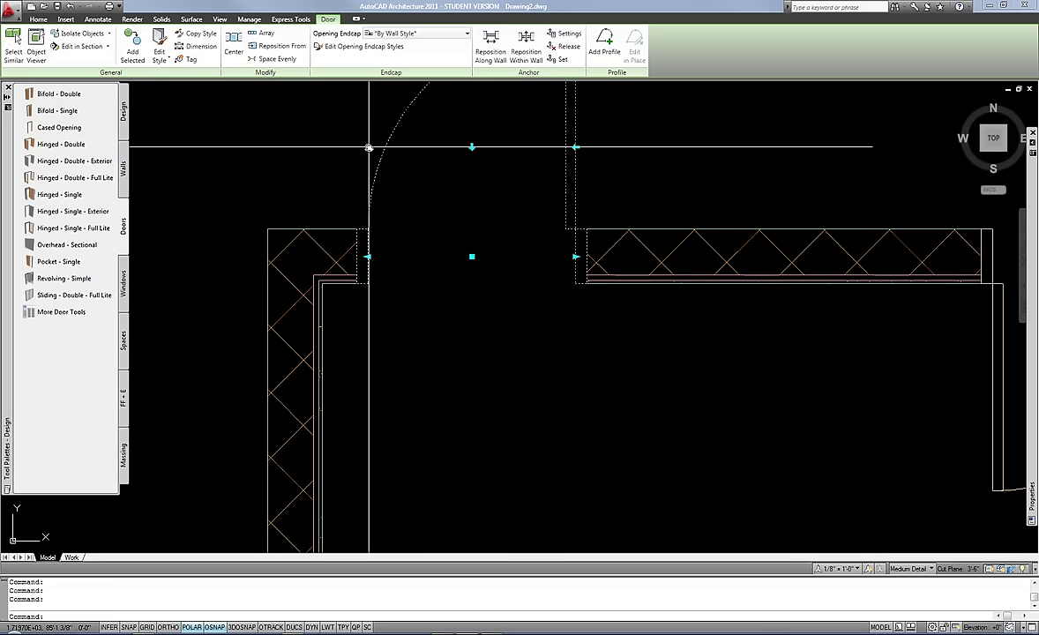
left_click(473, 147)
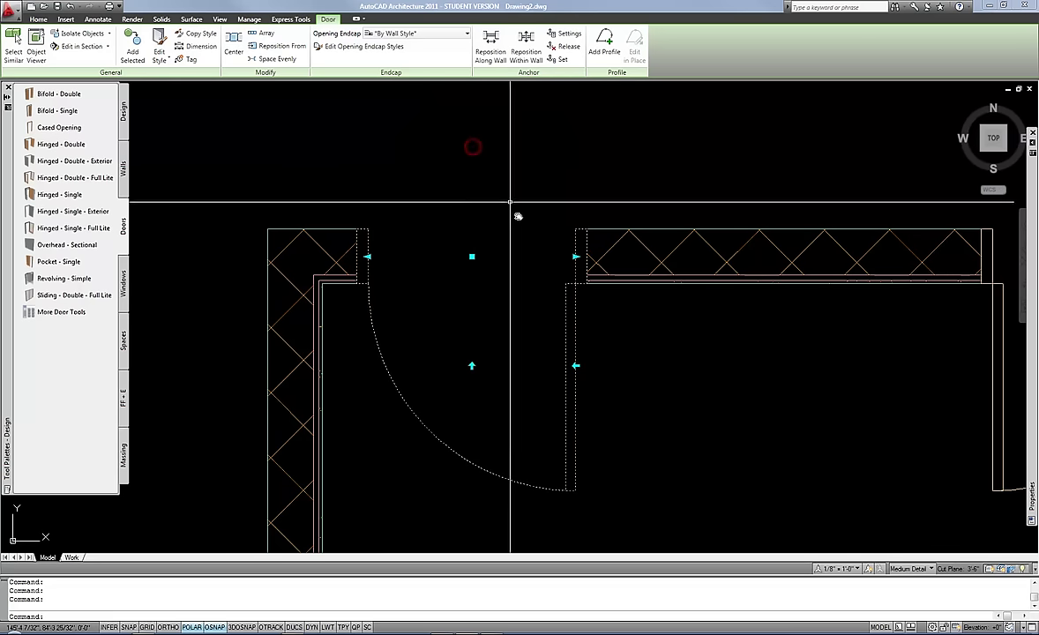
Resize the top-wall door's width by dragging its right jamb grip.
left_click(575, 258)
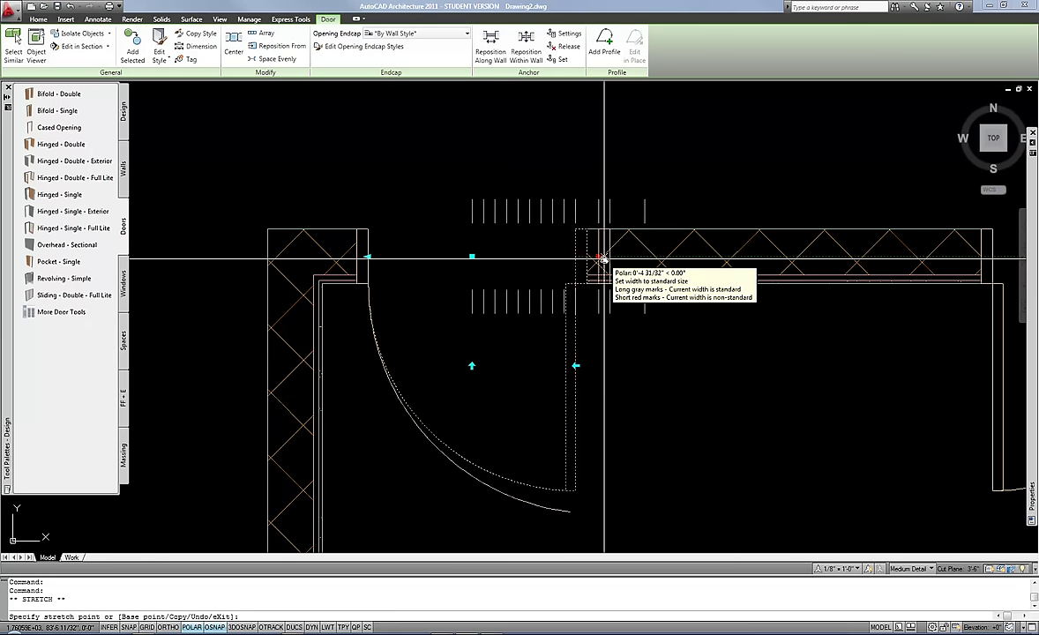
left_click(604, 258)
left_click(600, 257)
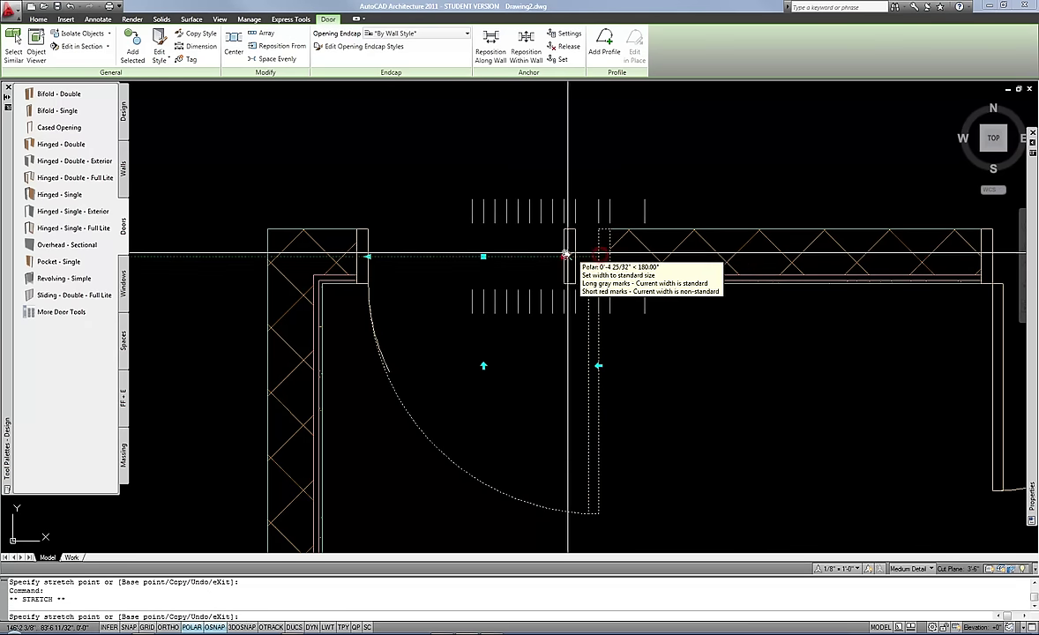
left_click(563, 255)
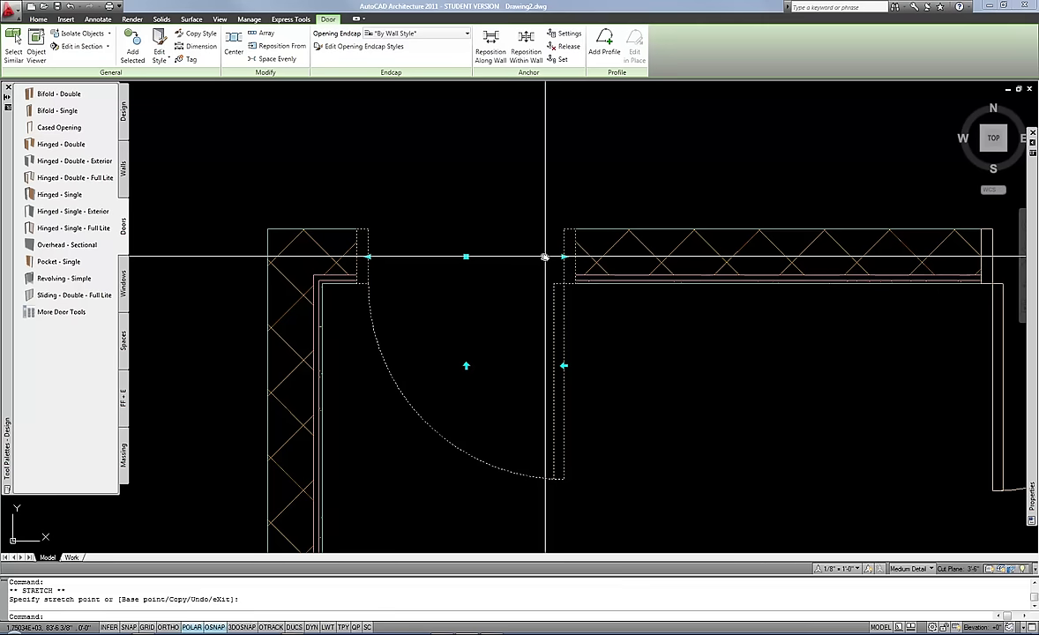
left_click(563, 256)
left_click(541, 255)
mouse_move(1032, 280)
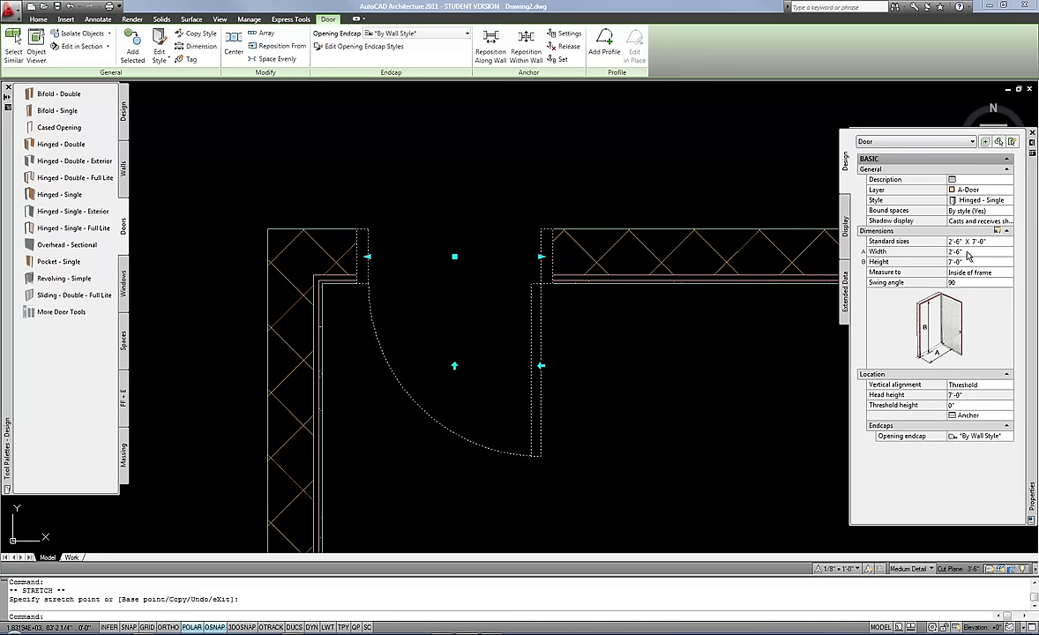
left_click(541, 256)
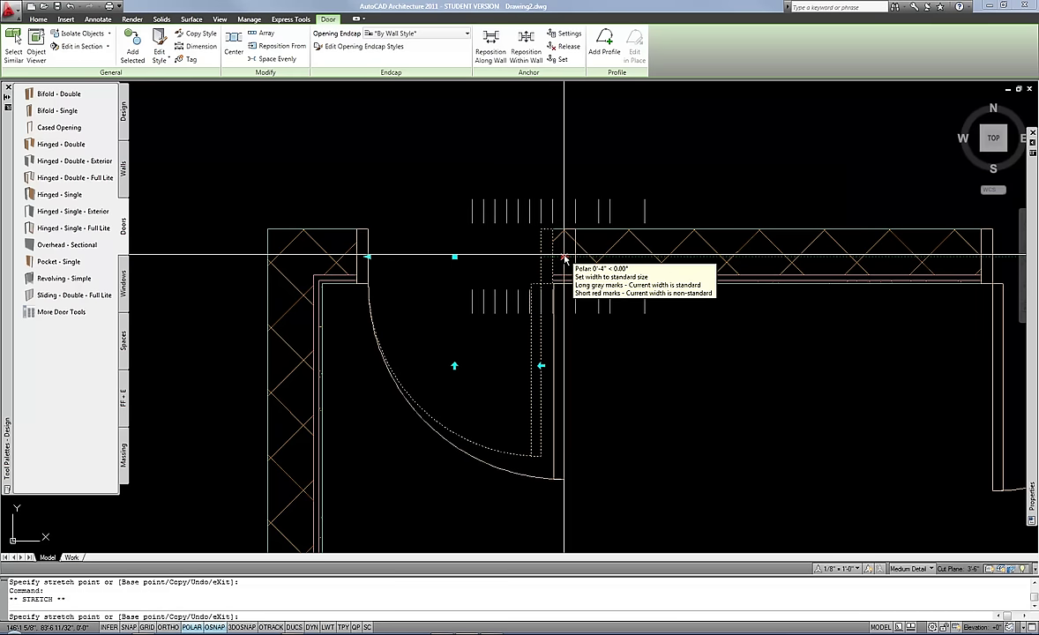
left_click(565, 256)
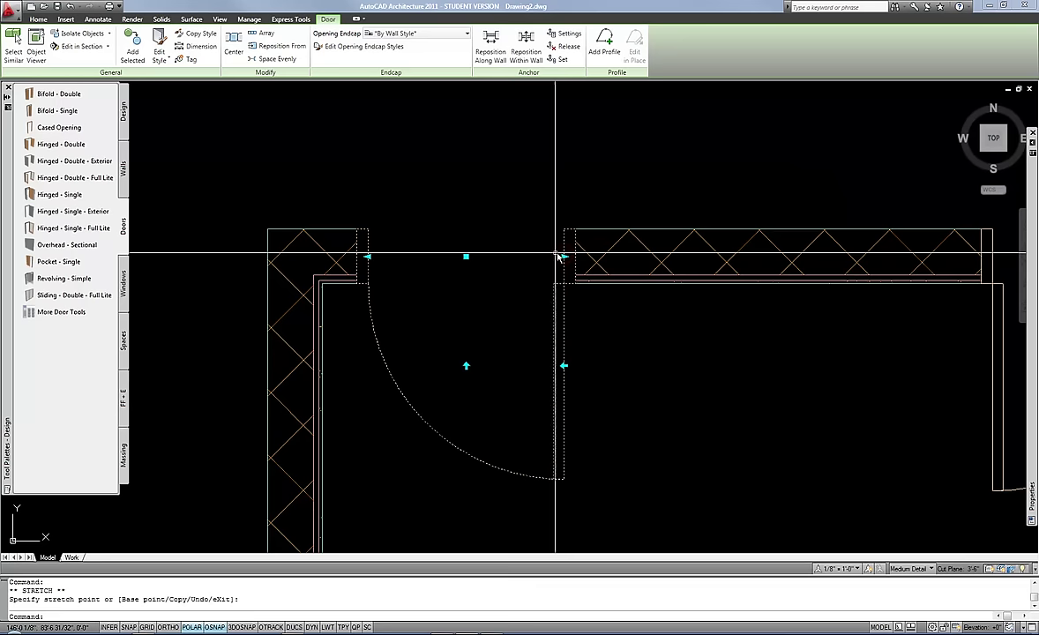
Slide the door along the top wall to its final position and deselect it.
left_click(466, 256)
left_click(582, 257)
left_click(582, 256)
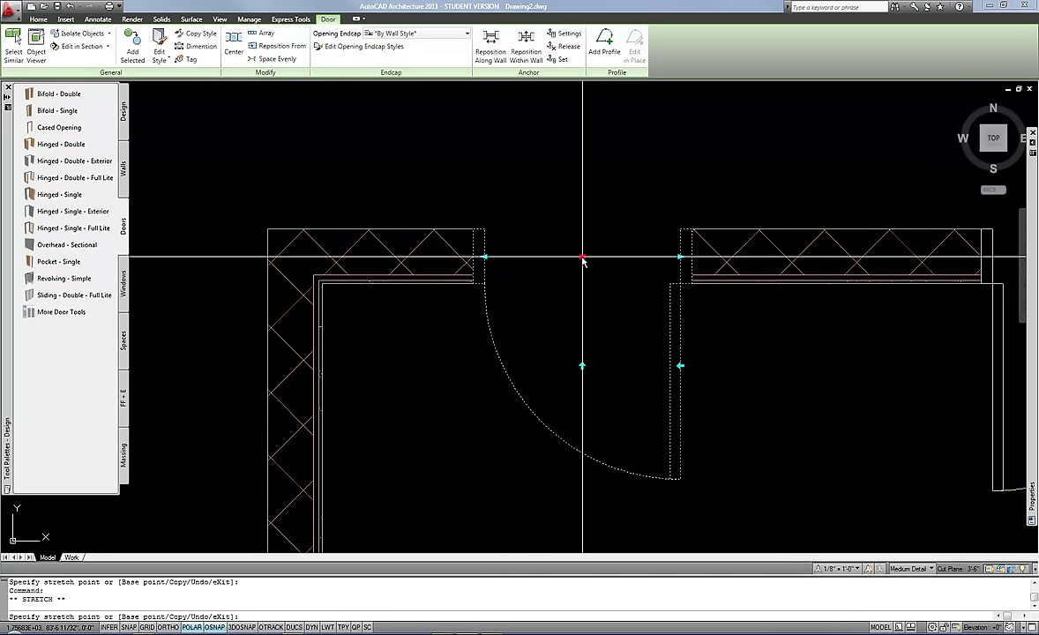
left_click(530, 256)
left_click(530, 257)
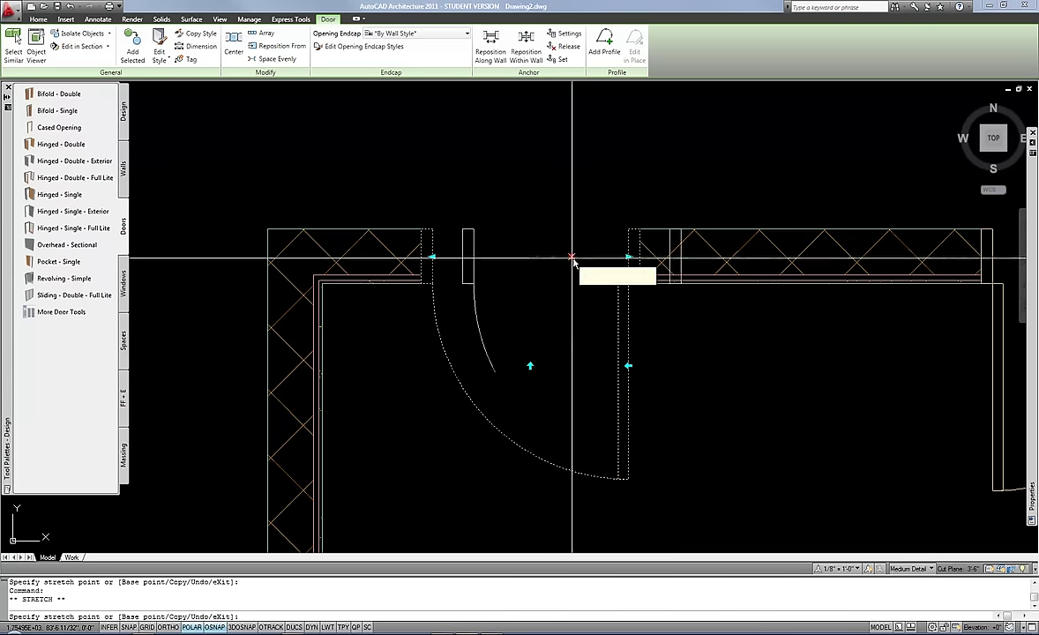
left_click(573, 258)
key("Escape")
scroll(494, 261, "down", 2)
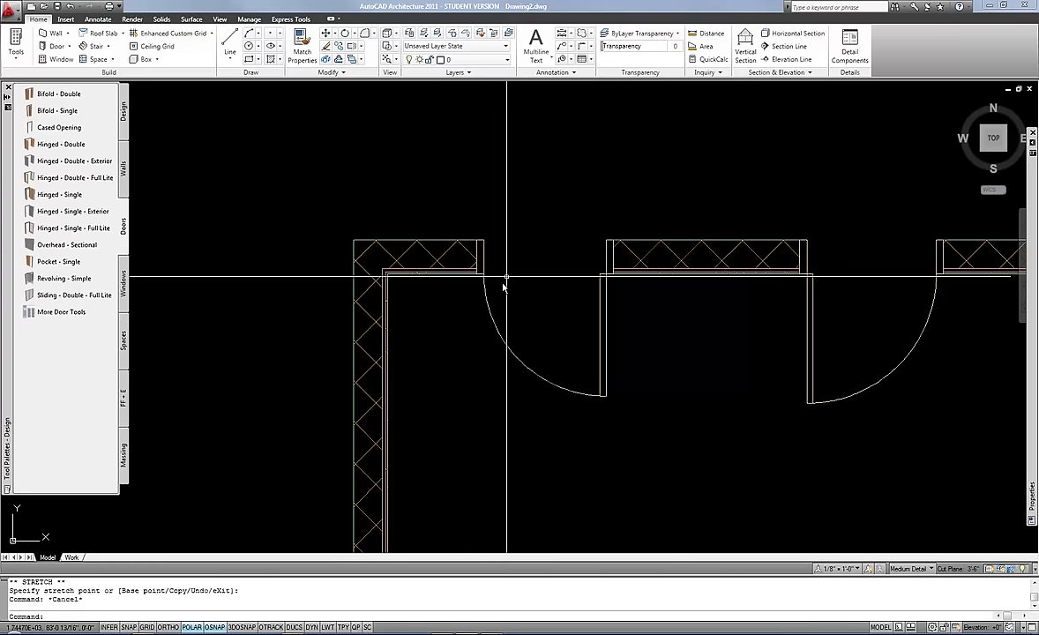
Draw a vertical reference line upward from the wall's outer corner.
type("l")
key("Return")
left_click(353, 239)
left_click(353, 172)
key("Return")
Erase the right-hand door.
left_click(876, 432)
left_click(791, 377)
type("e")
key("Return")
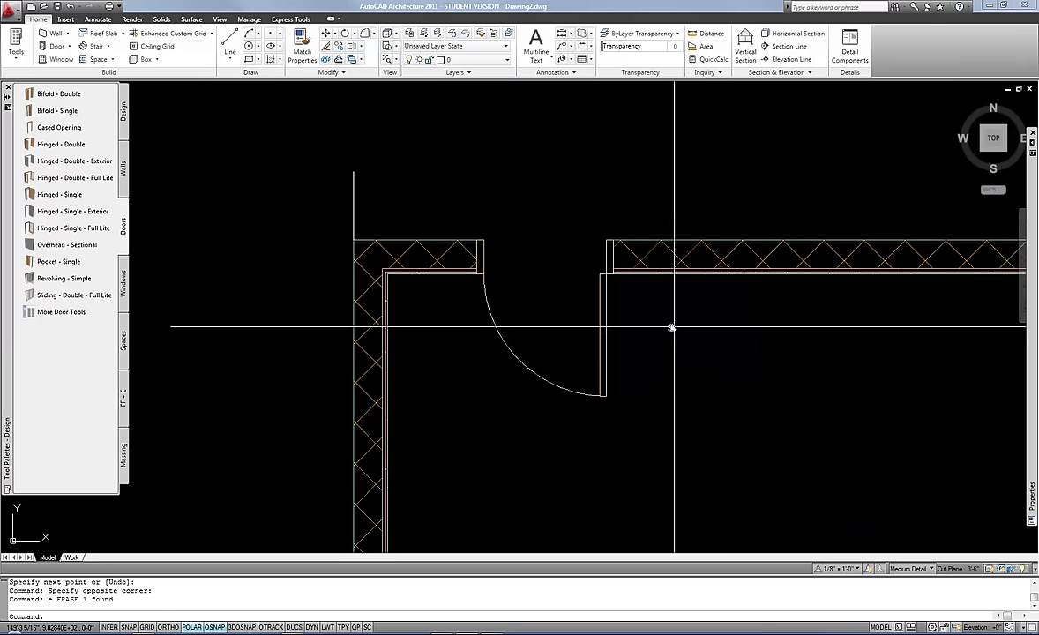
Copy the vertical reference line 4' to the right.
middle_click_drag(556, 271, 540, 288)
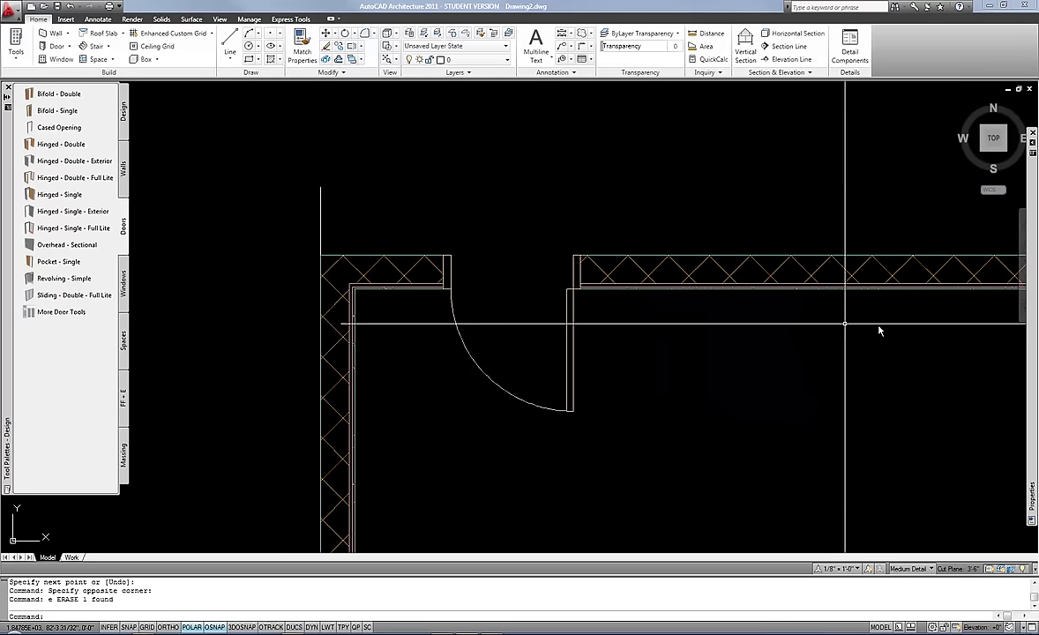
left_click(385, 169)
left_click(290, 213)
type("co")
key("Return")
left_click(438, 203)
type("4'")
key("Return")
Move the remaining door so its edge sits against the copied line.
key("Return")
left_click(451, 271)
scroll(445, 260, "up", 3)
type("m")
key("Return")
left_click(433, 243)
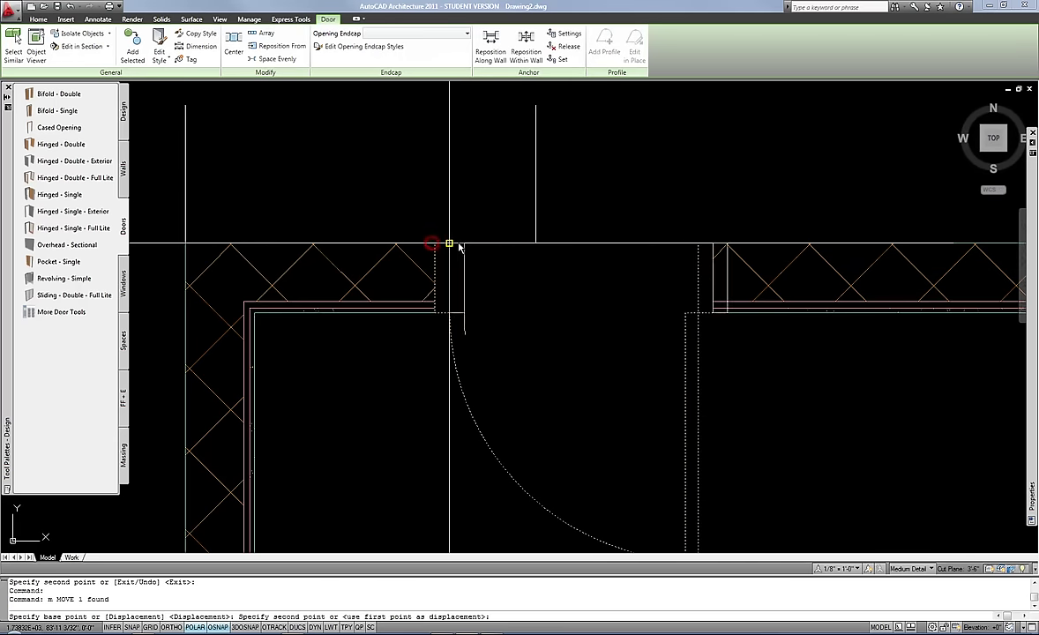
left_click(536, 244)
scroll(538, 242, "down", 2)
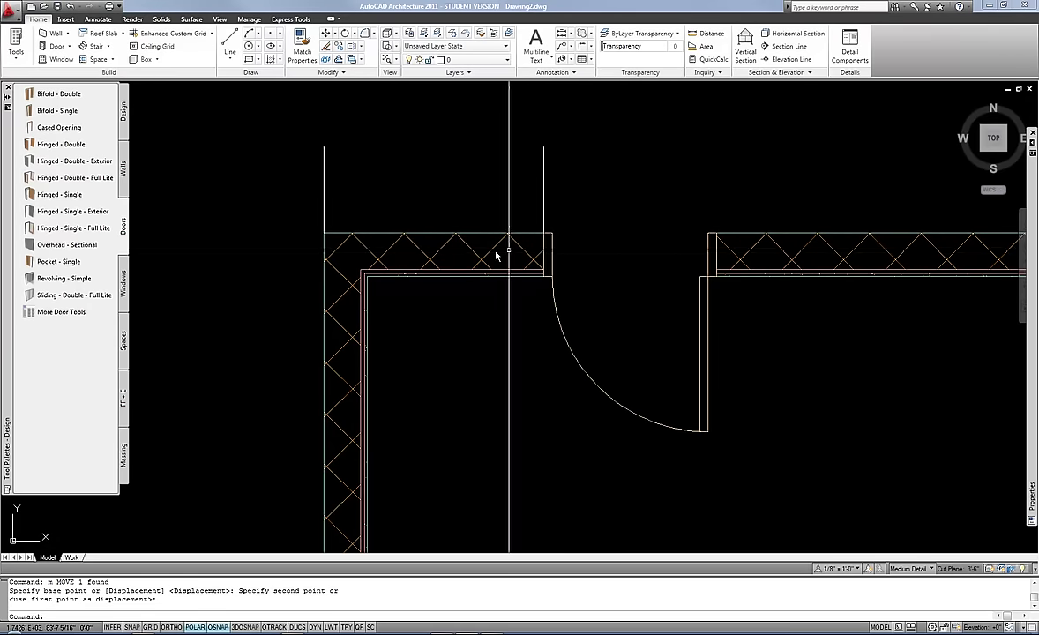
Erase both vertical reference lines.
left_click(555, 223)
left_click(319, 177)
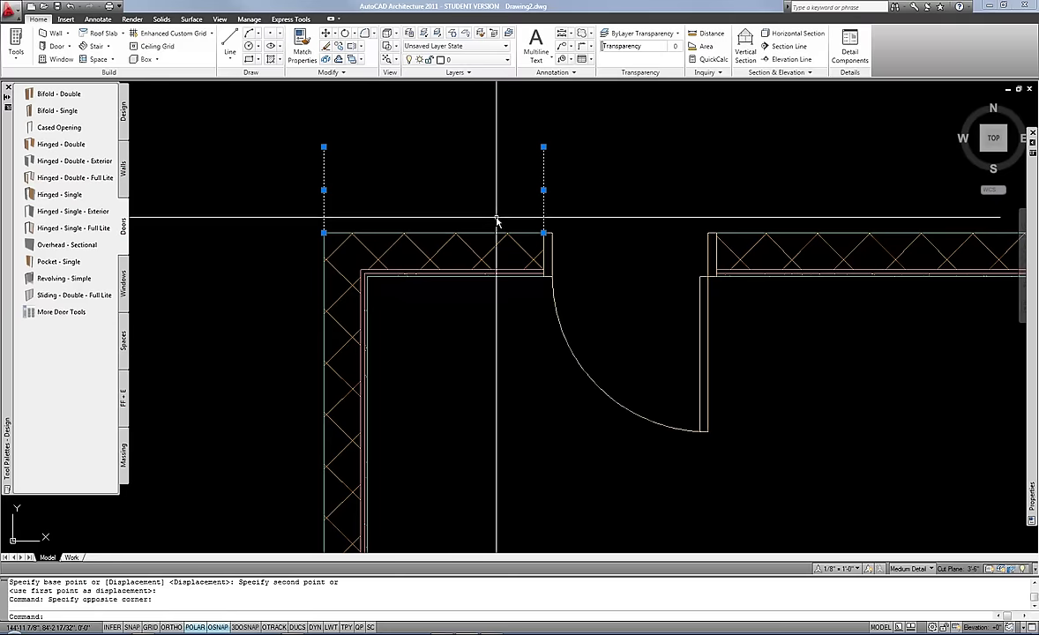
type("e")
key("Return")
scroll(529, 265, "down", 3)
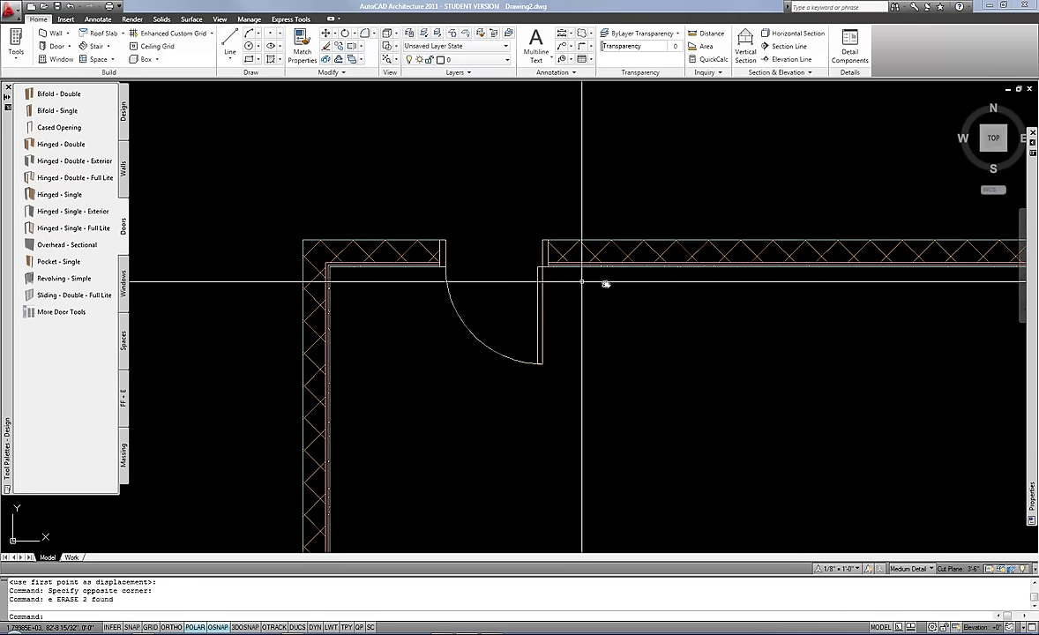
left_click(537, 292)
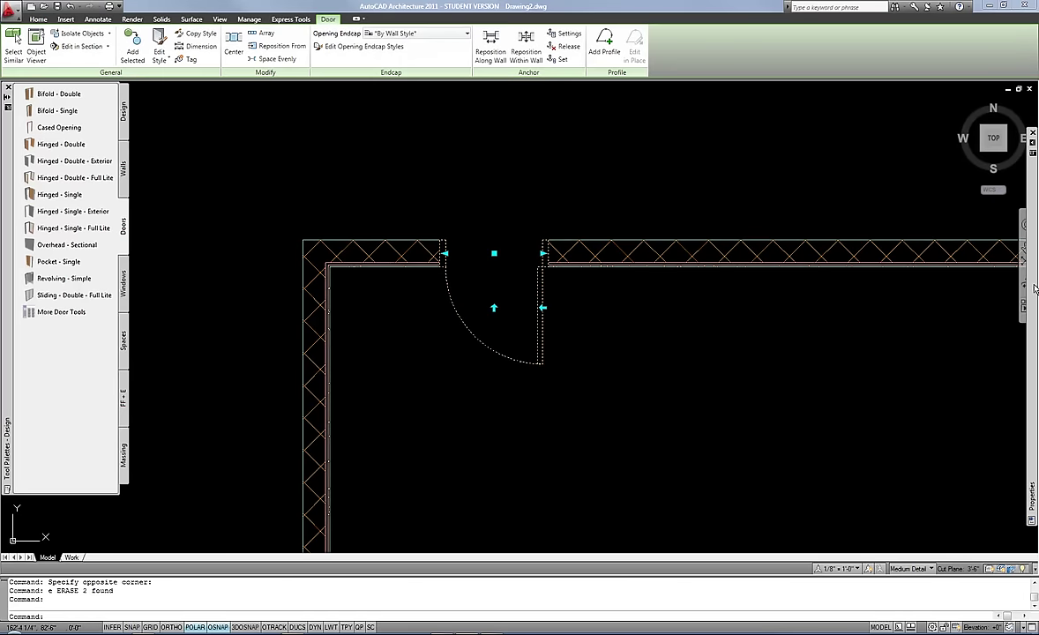
Set the door's swing angle to 45 degrees in the Properties palette.
mouse_move(1033, 289)
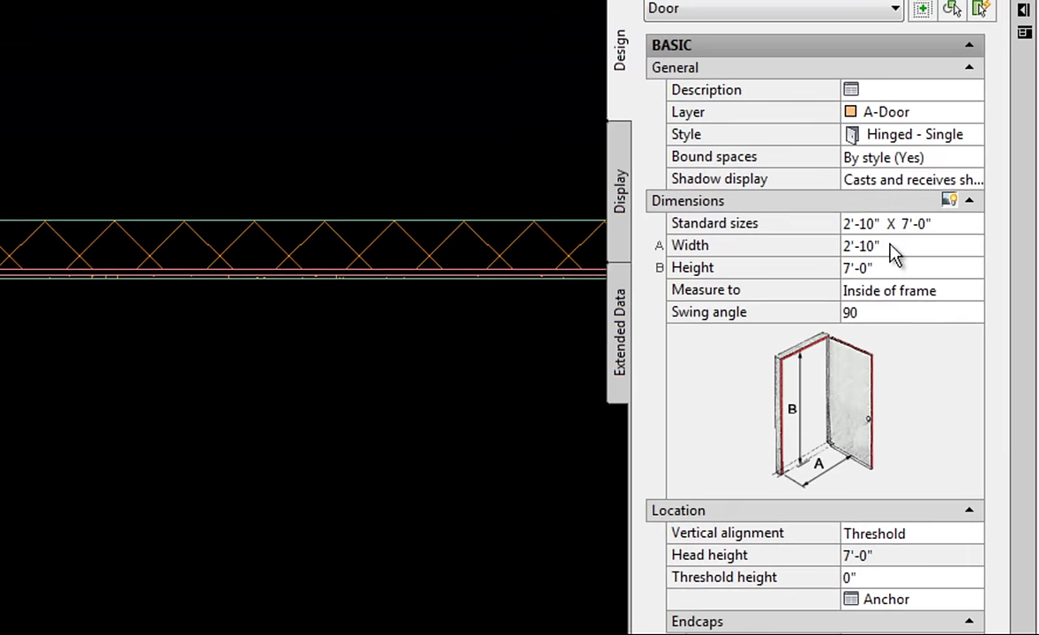
left_click(873, 316)
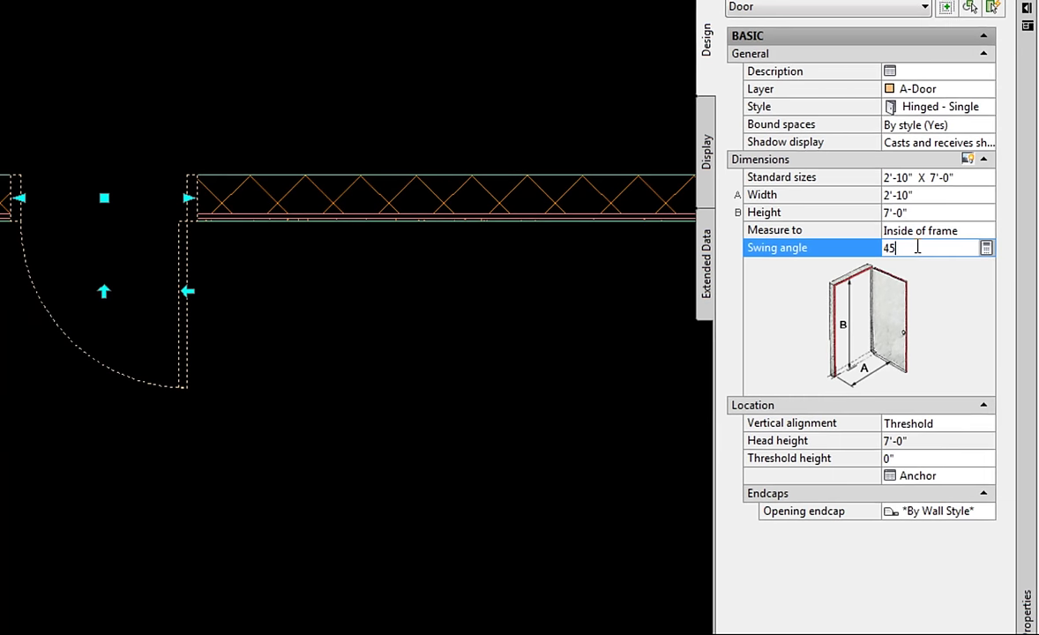
type("45")
key("Return")
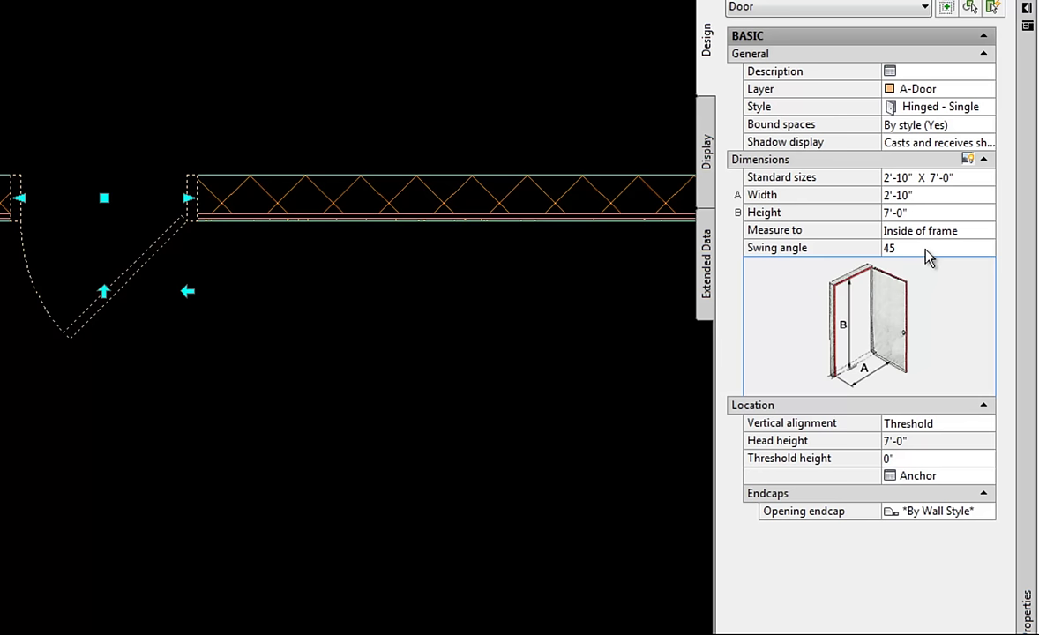
Try measuring the door width to the outside of frame, then revert to Inside of frame.
left_click(979, 231)
left_click(988, 231)
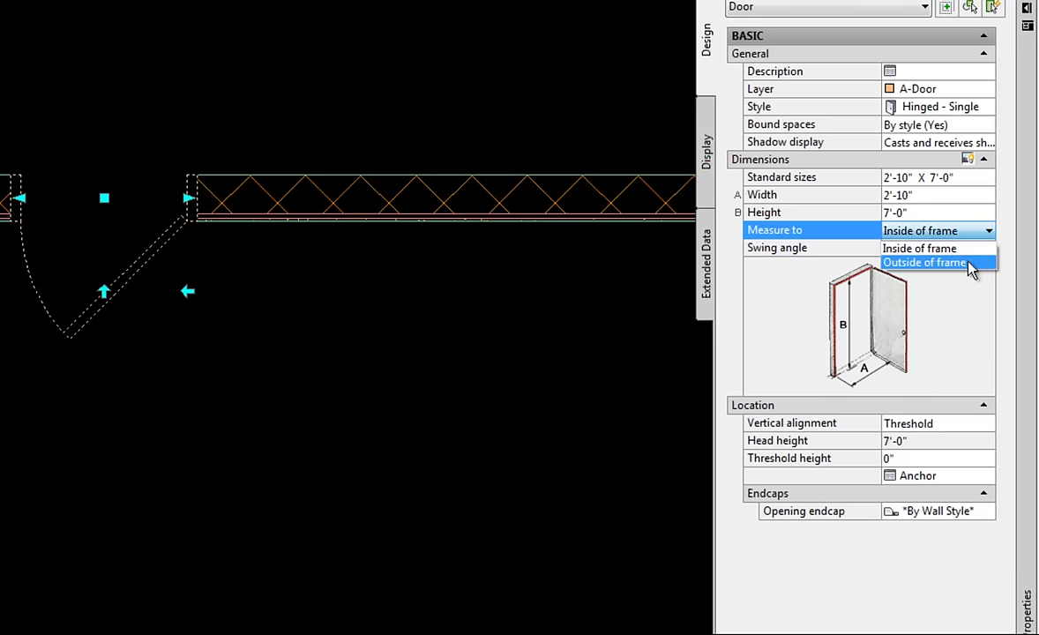
left_click(908, 267)
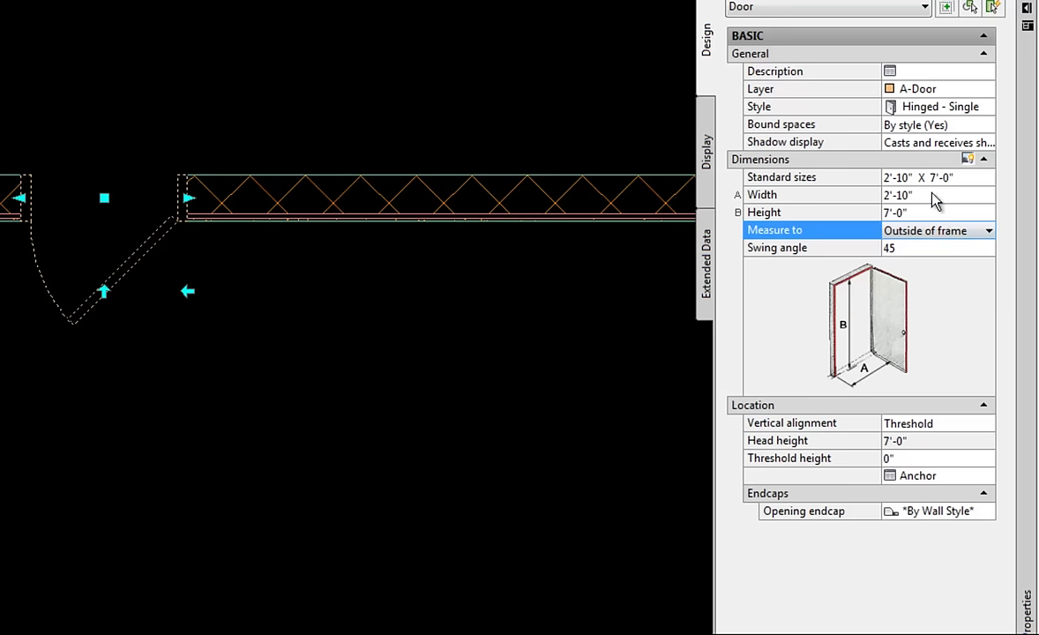
scroll(158, 174, "up", 3)
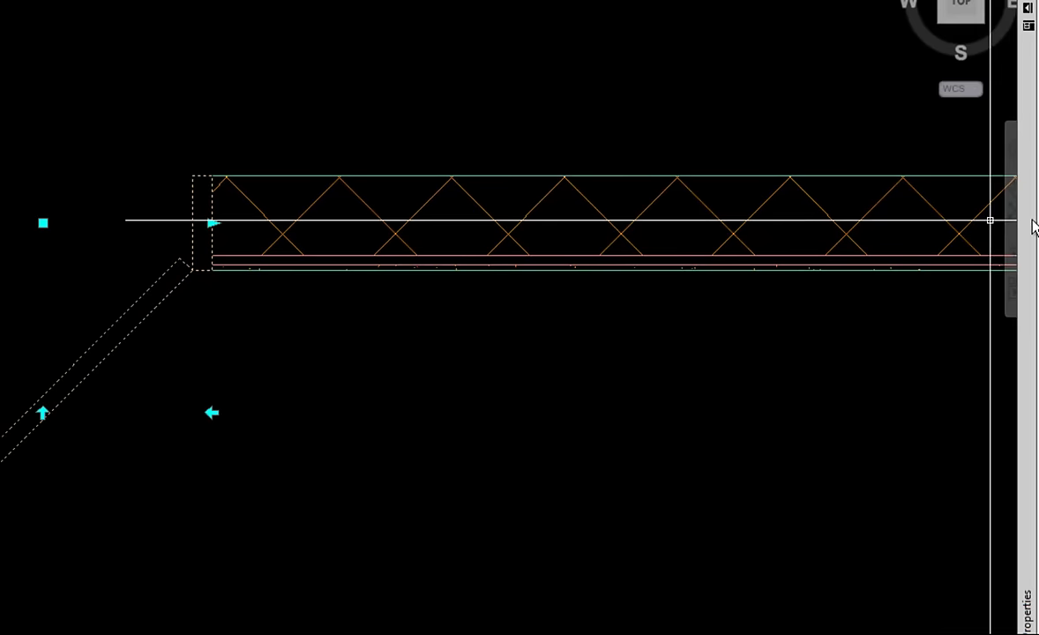
mouse_move(1030, 228)
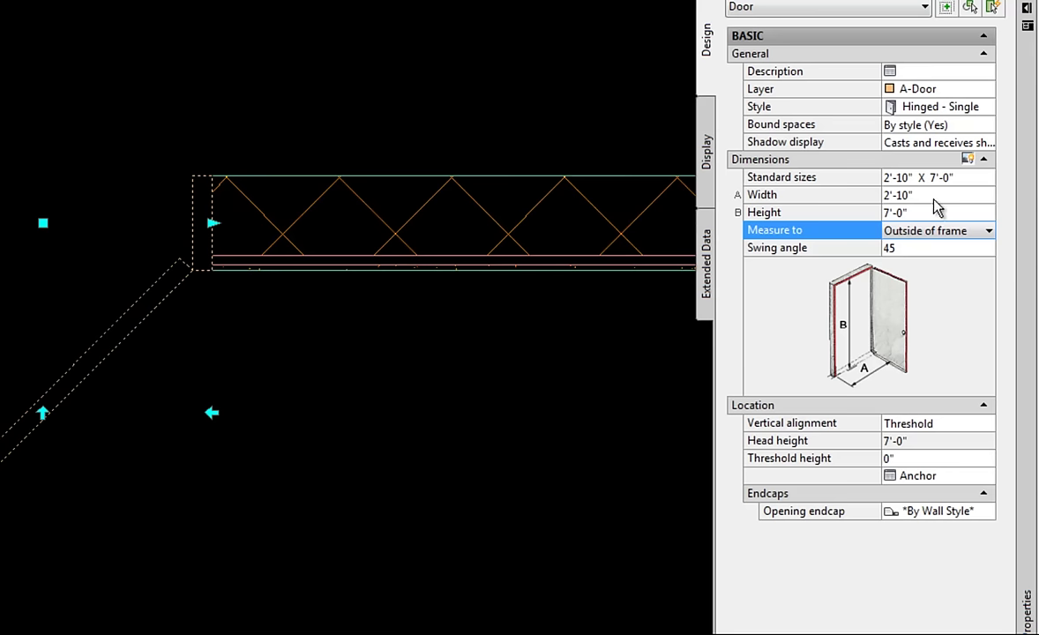
left_click(988, 231)
left_click(957, 249)
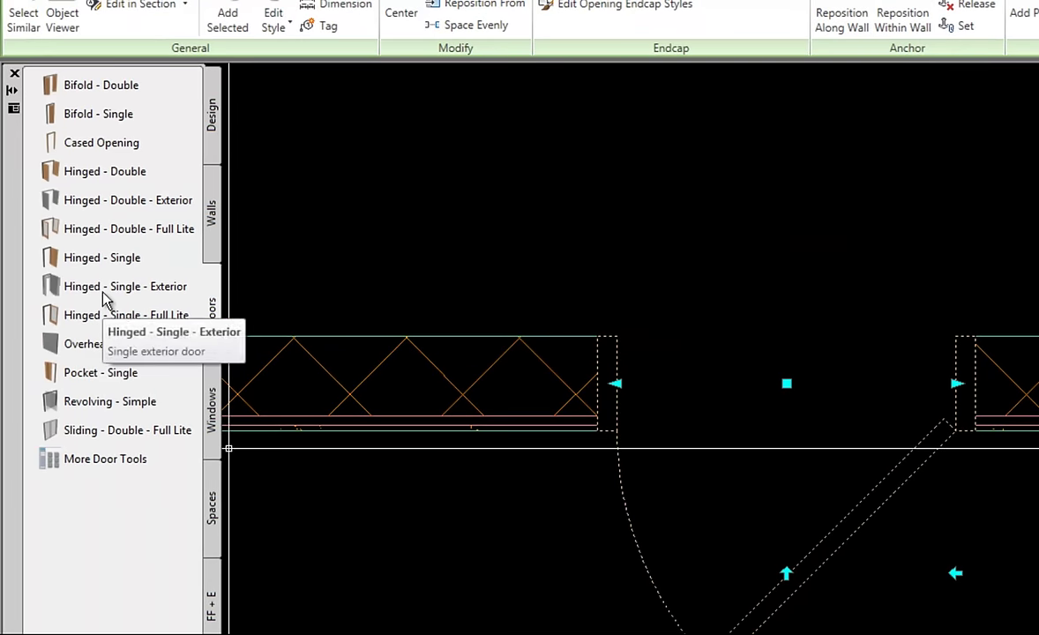
Place a 6'-0" wide Hinged - Double door in the top wall near the right corner.
scroll(526, 390, "down", 2)
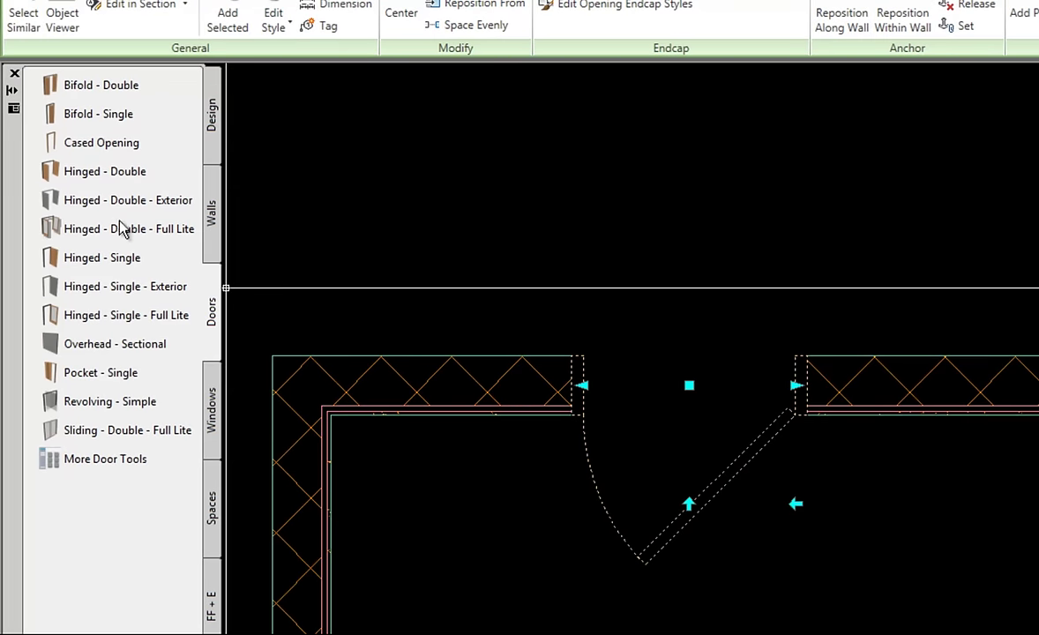
left_click(75, 176)
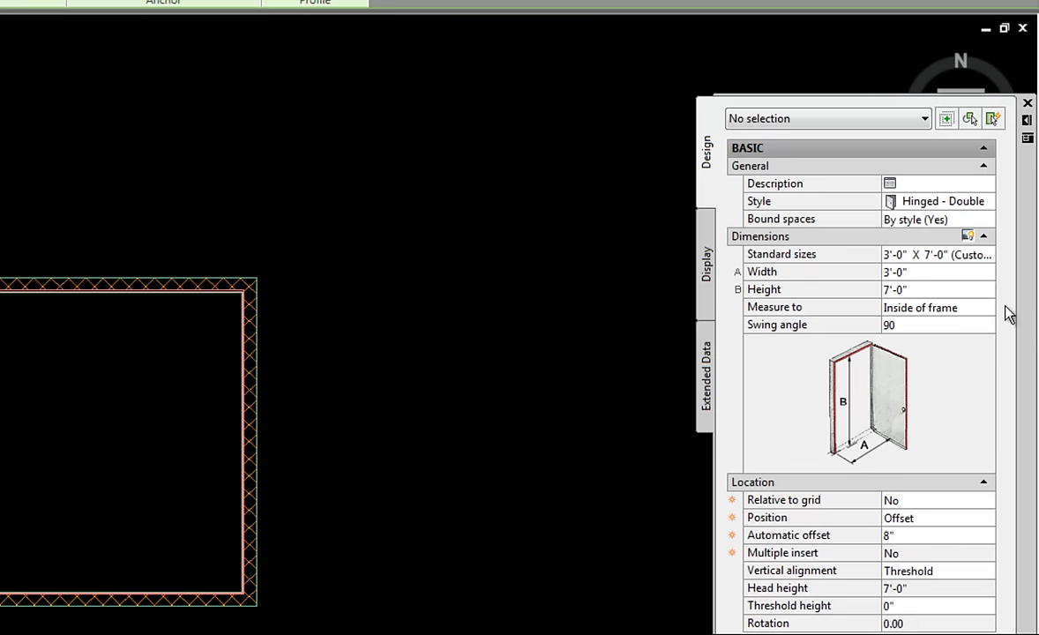
left_click(919, 271)
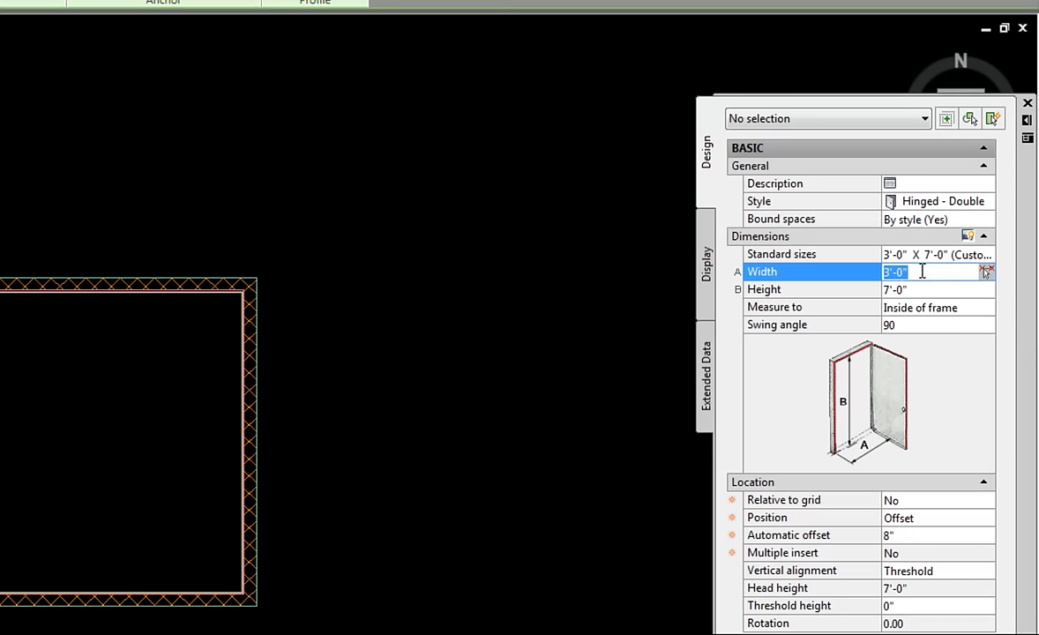
key("Tab")
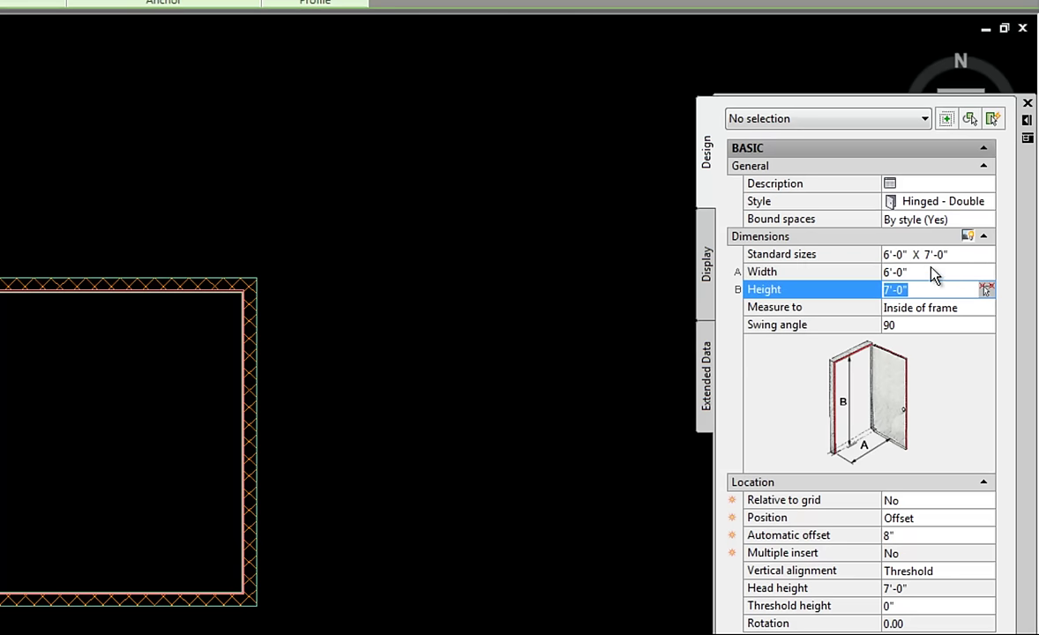
scroll(132, 281, "up", 3)
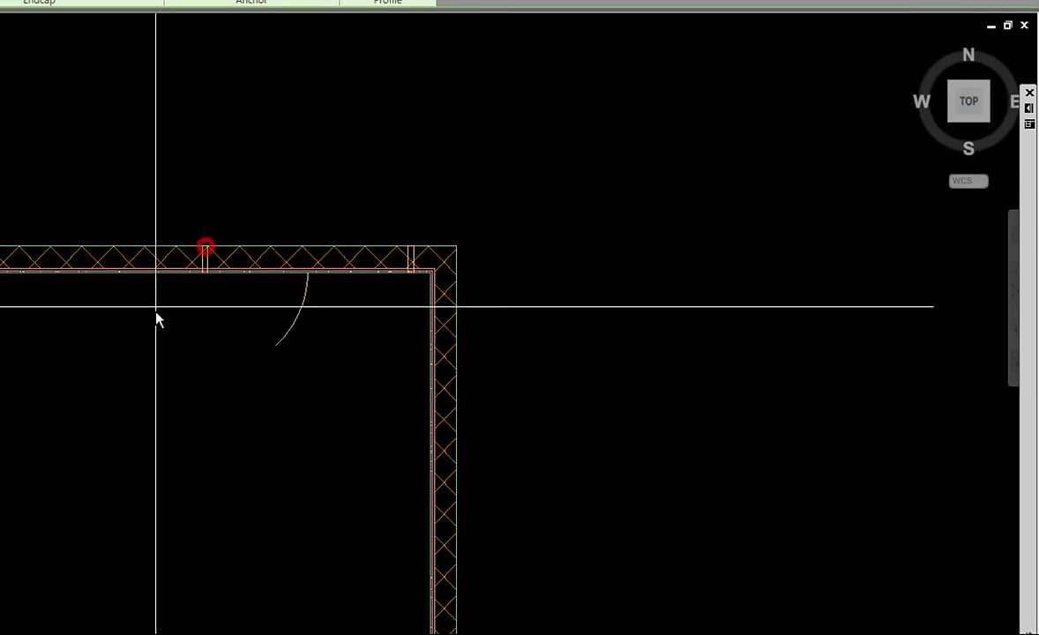
left_click(227, 343)
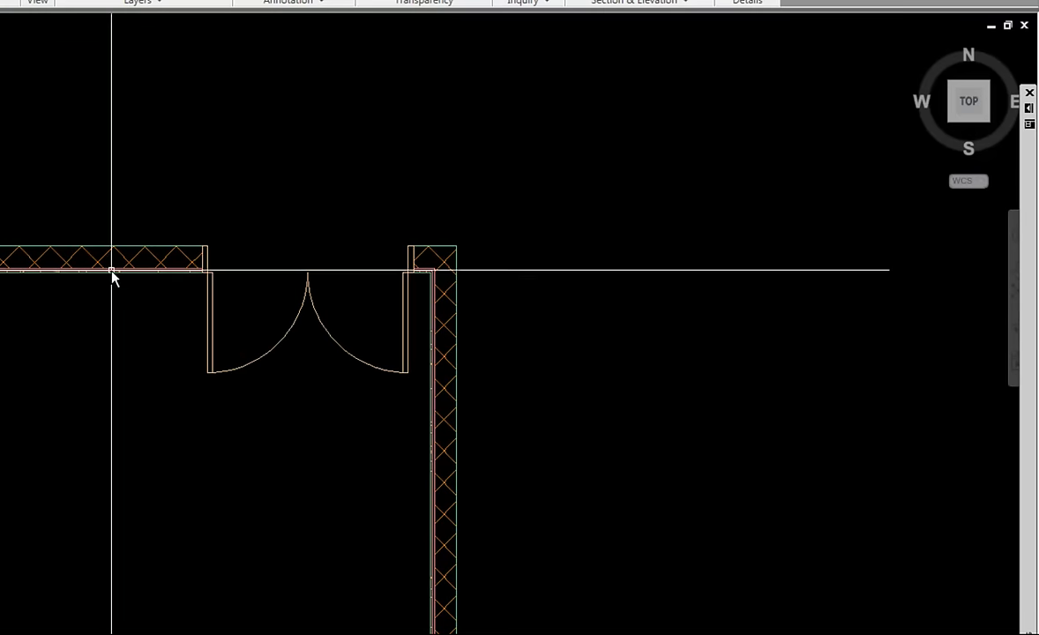
middle_click_drag(162, 366, 224, 394)
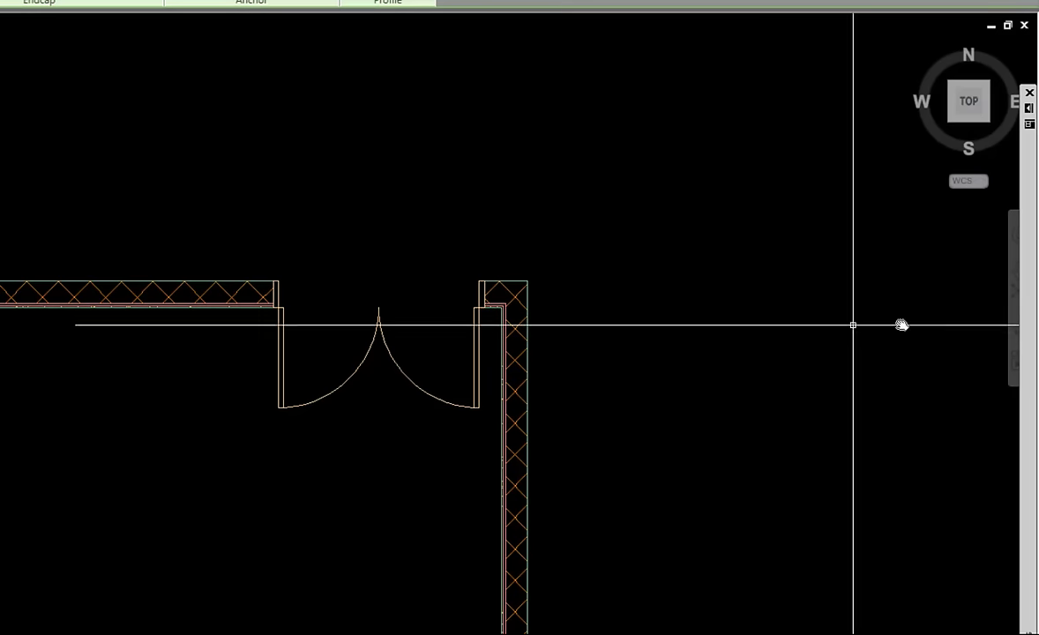
Confirm Hinged - Single as the door style and clear the selection.
mouse_move(1025, 269)
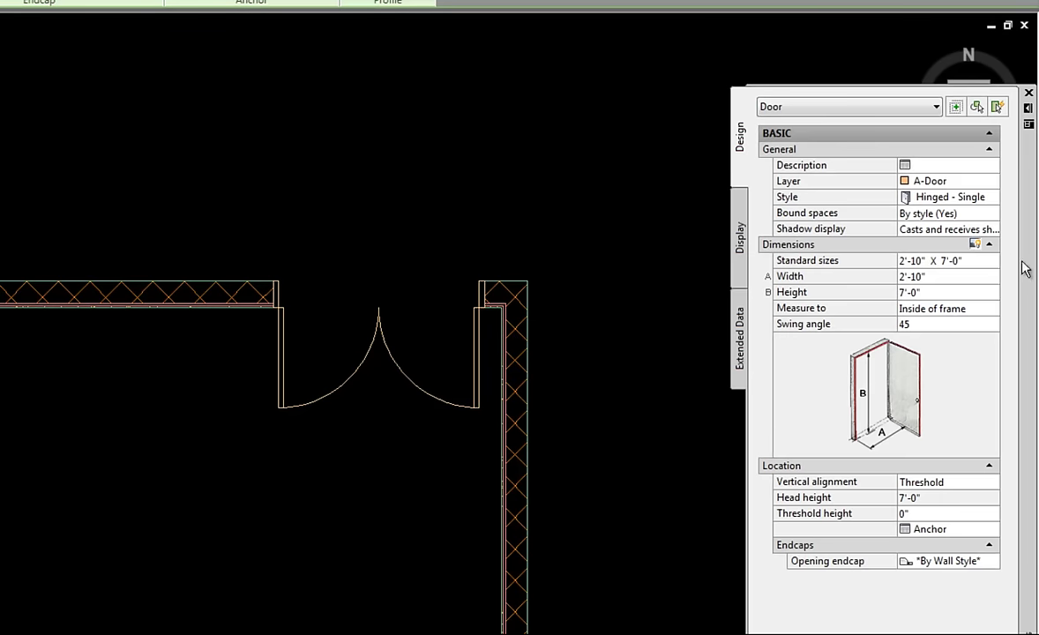
left_click(990, 202)
left_click(988, 204)
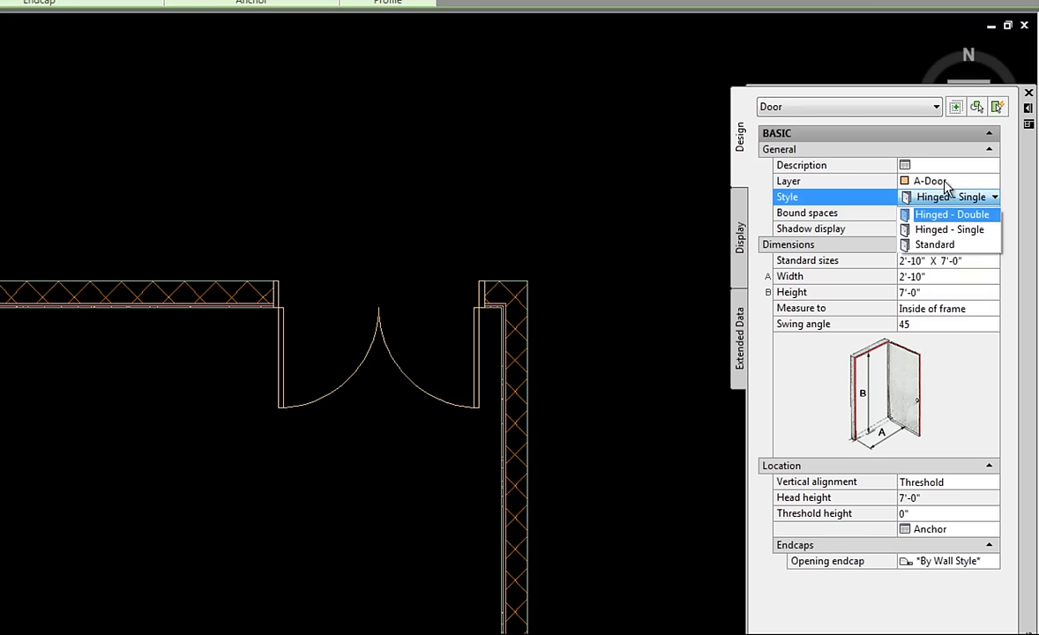
left_click(892, 94)
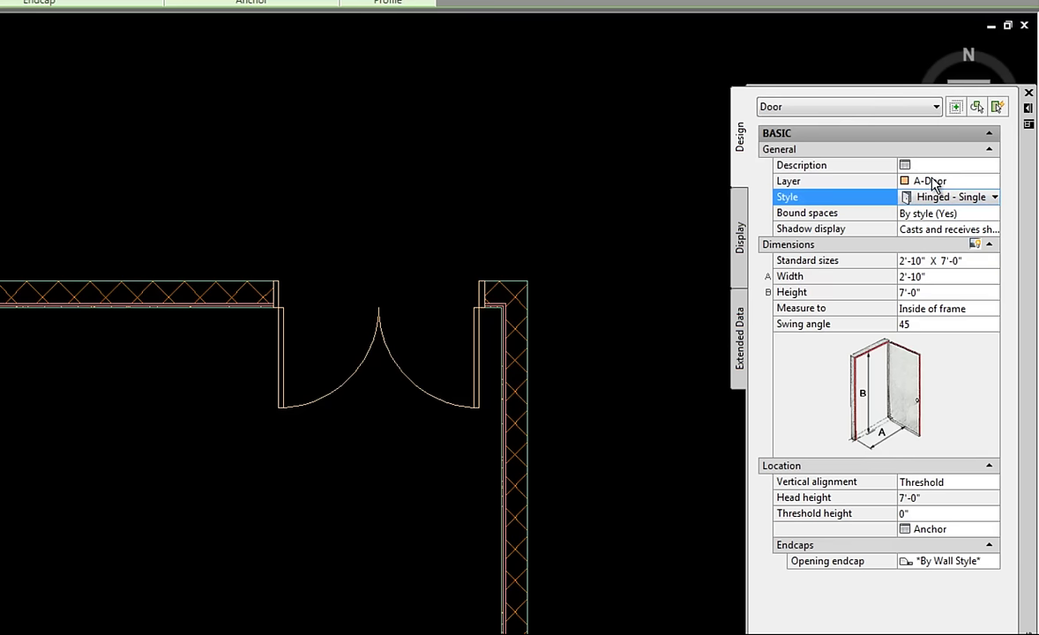
key("Escape")
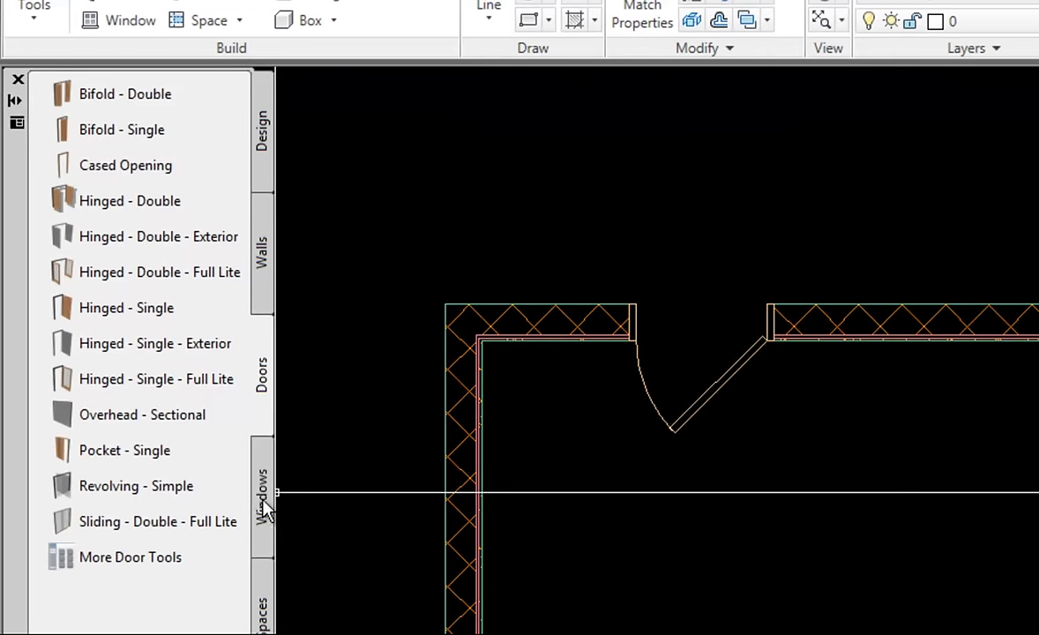
Start a Casement window from the Windows palette with Position kept at Center.
left_click(263, 503)
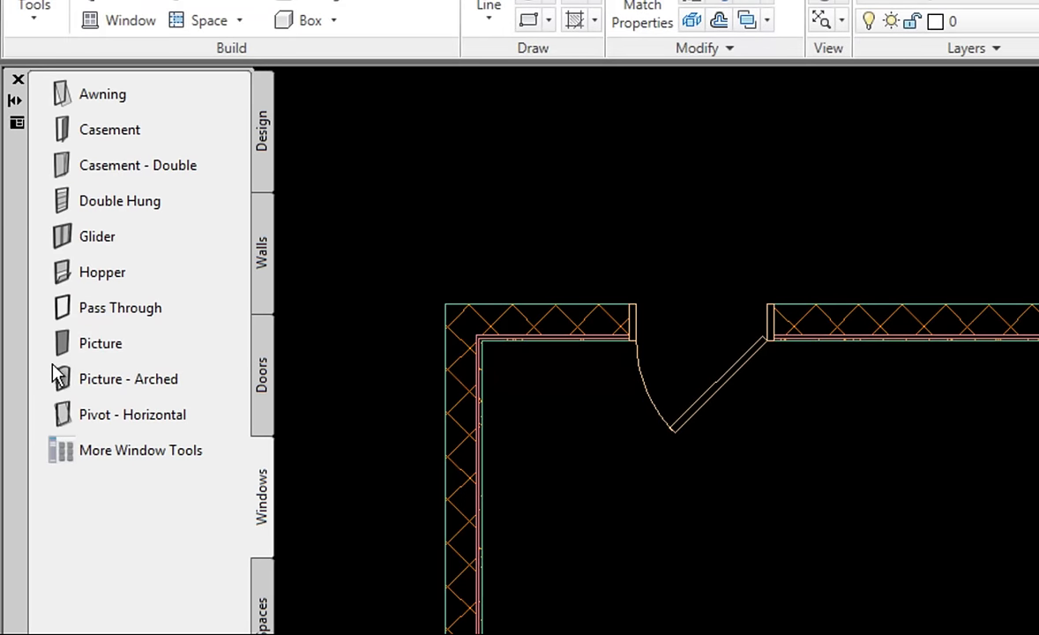
left_click(63, 130)
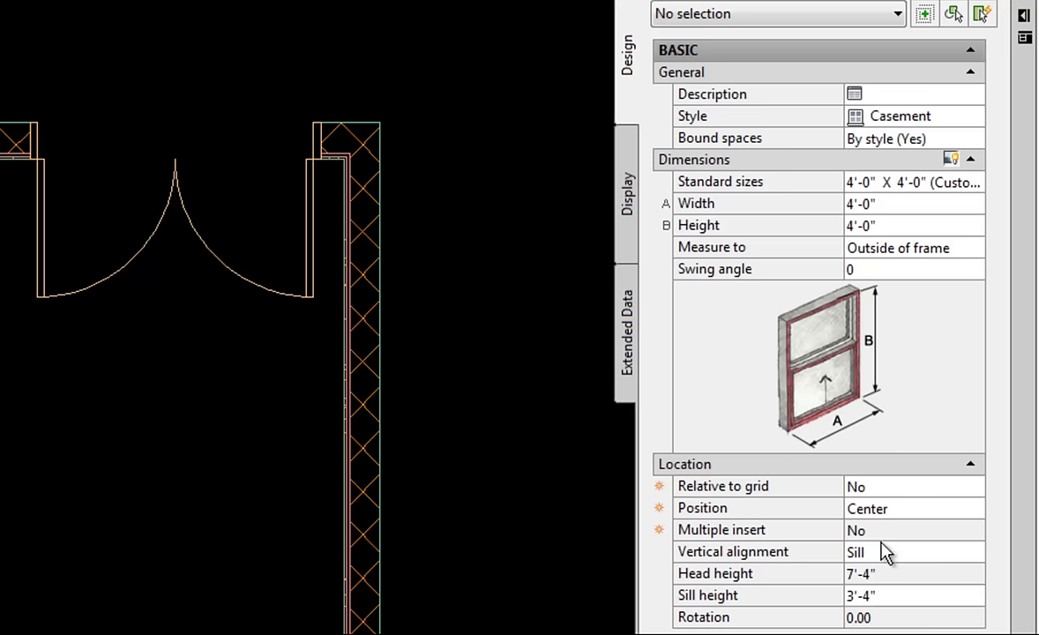
left_click(943, 512)
left_click(976, 508)
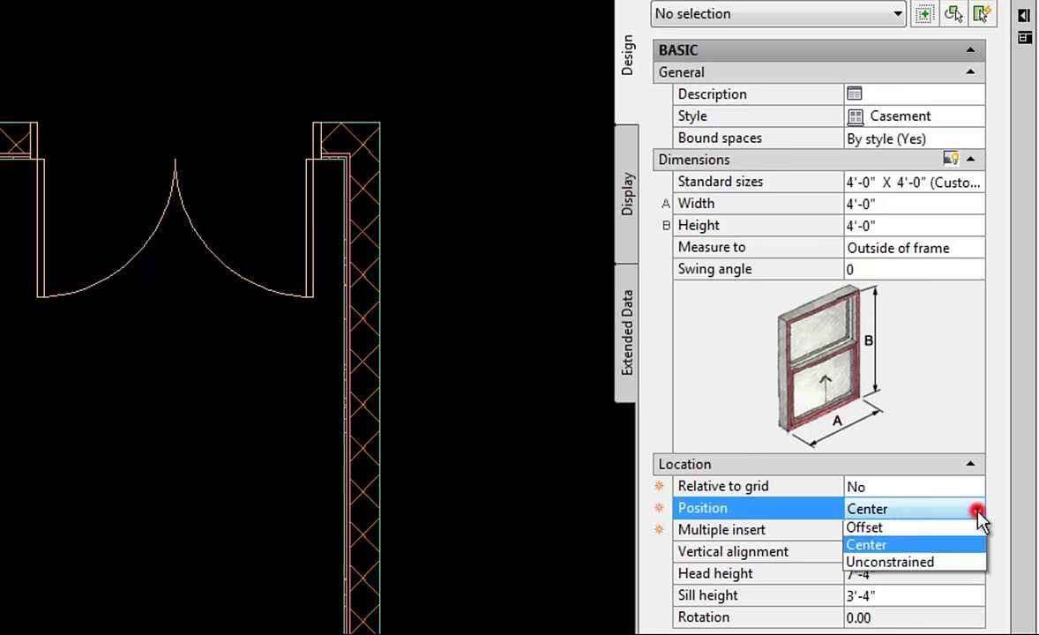
left_click(878, 549)
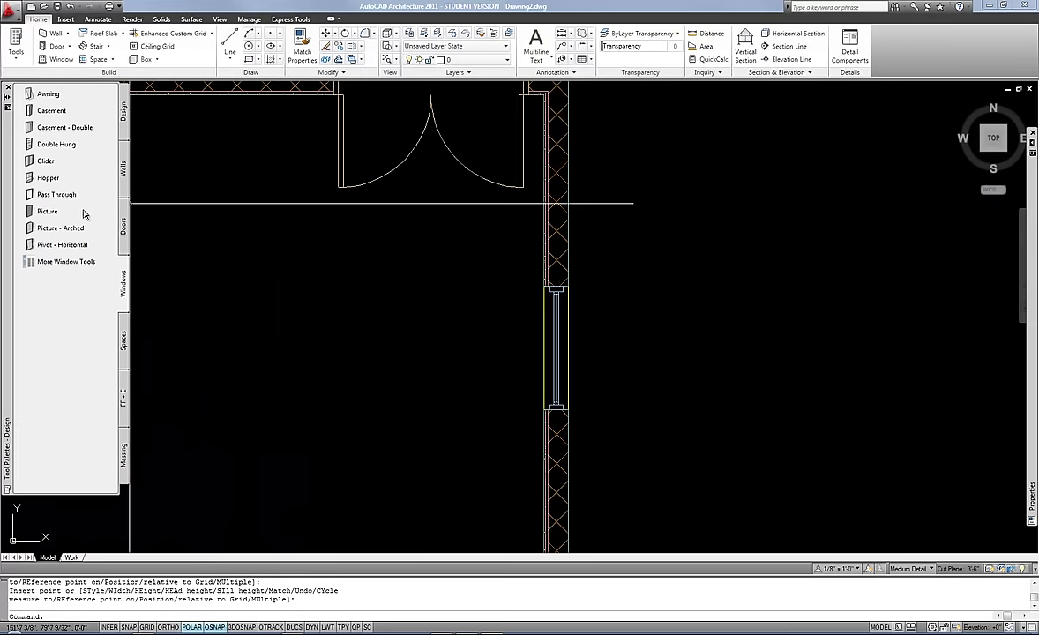
left_click(29, 211)
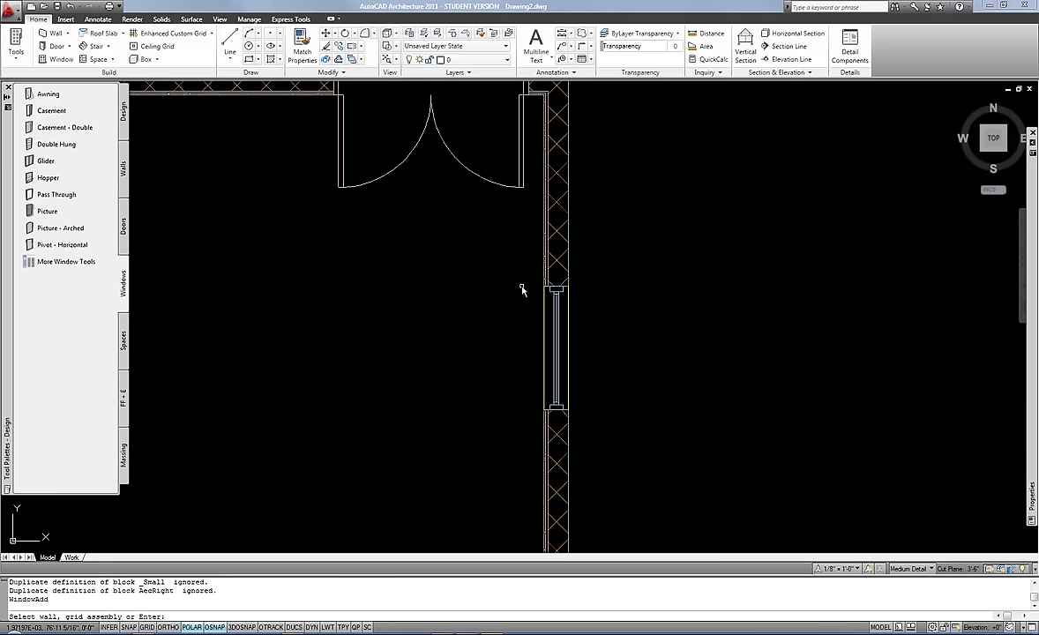
key("Return")
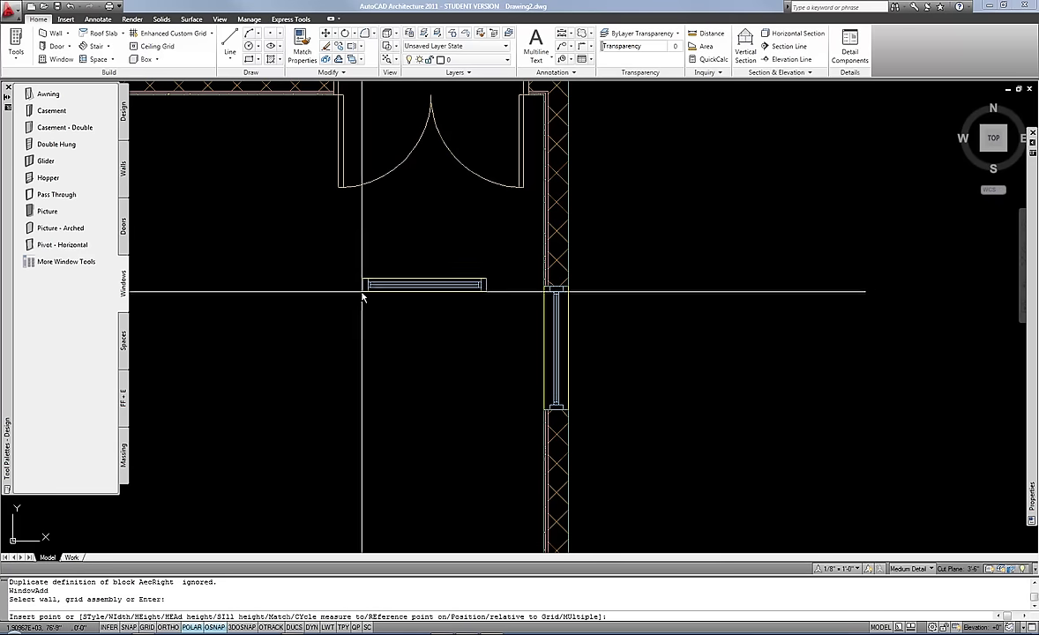
left_click(309, 315)
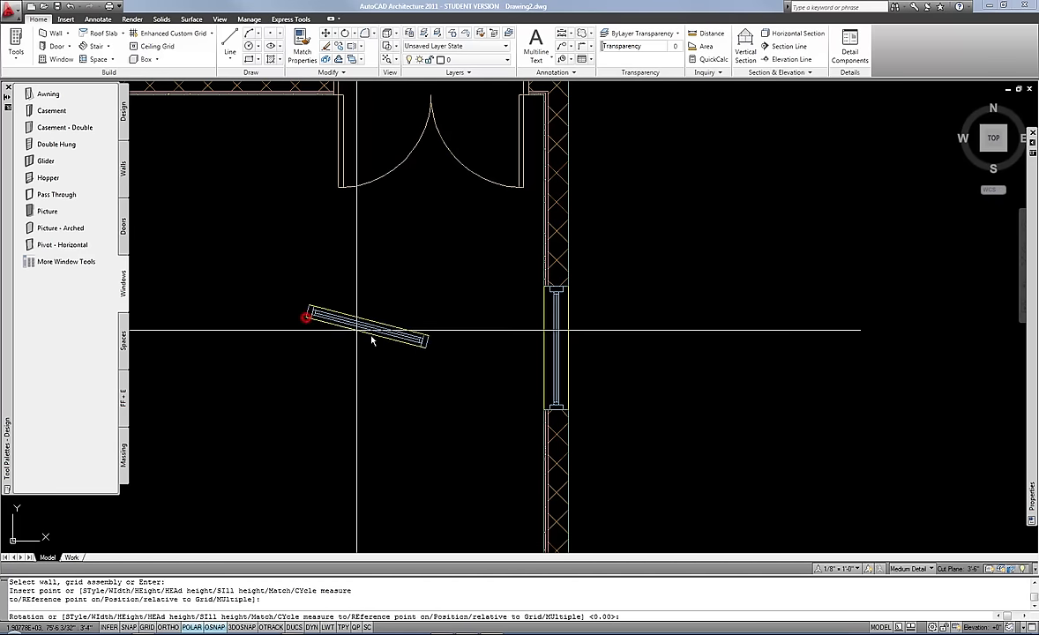
left_click(466, 319)
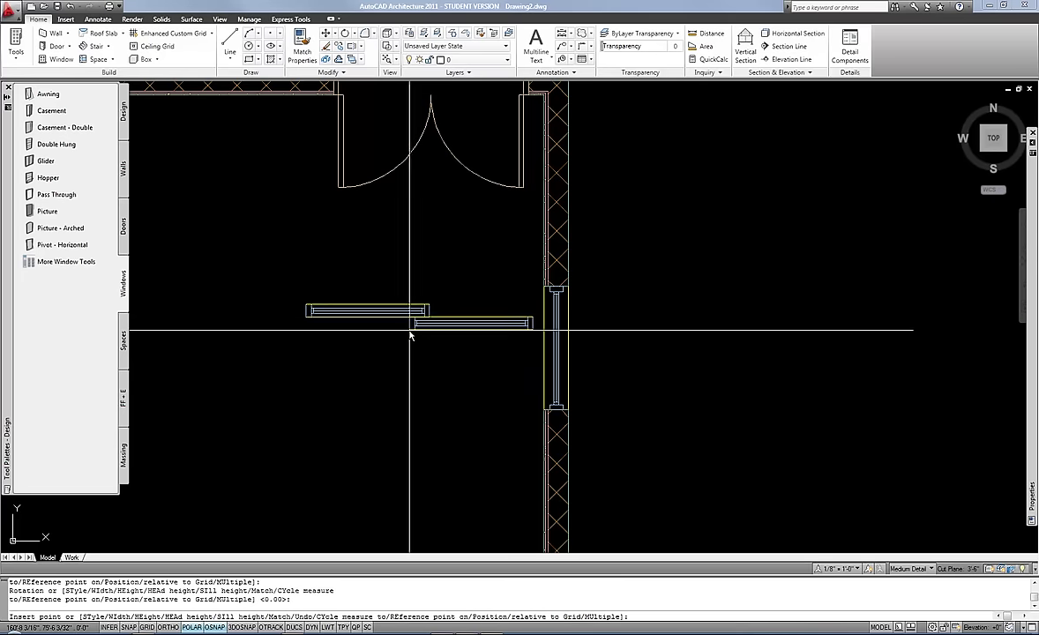
key("Escape")
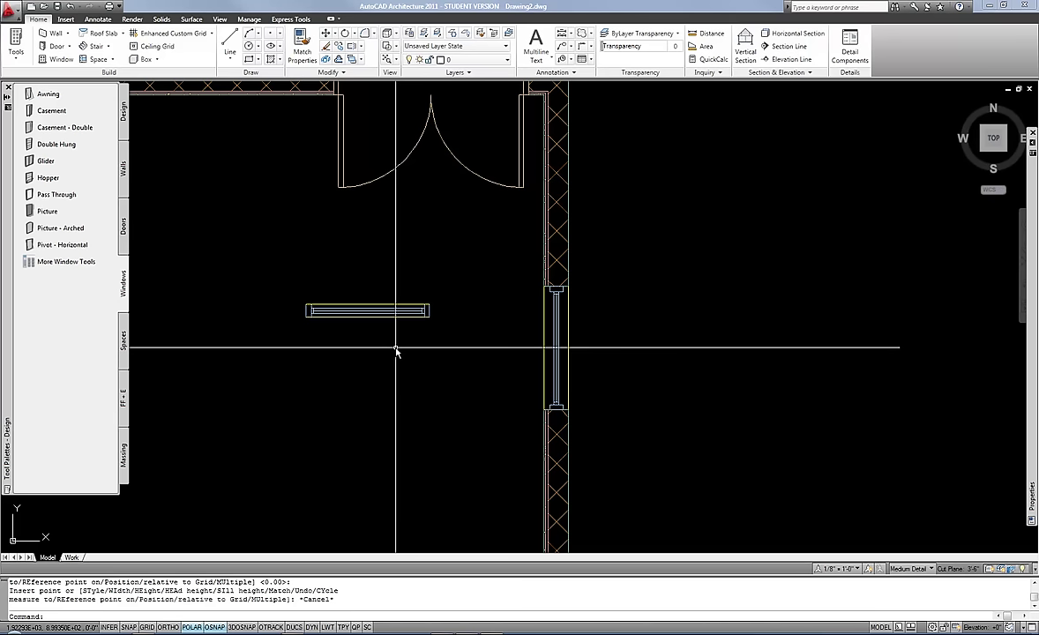
left_click(374, 310)
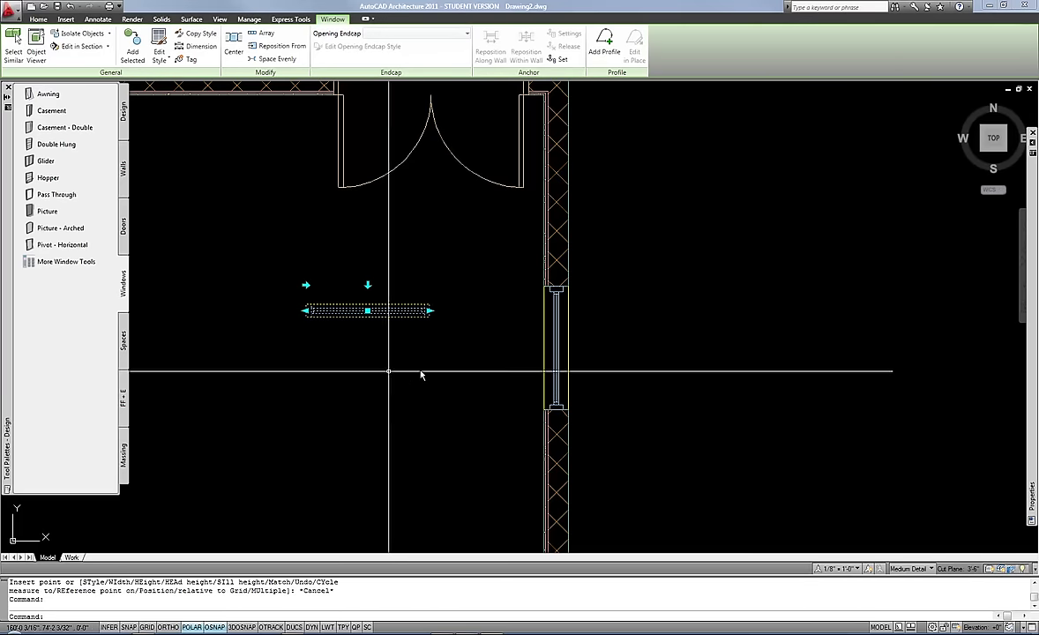
key("Delete")
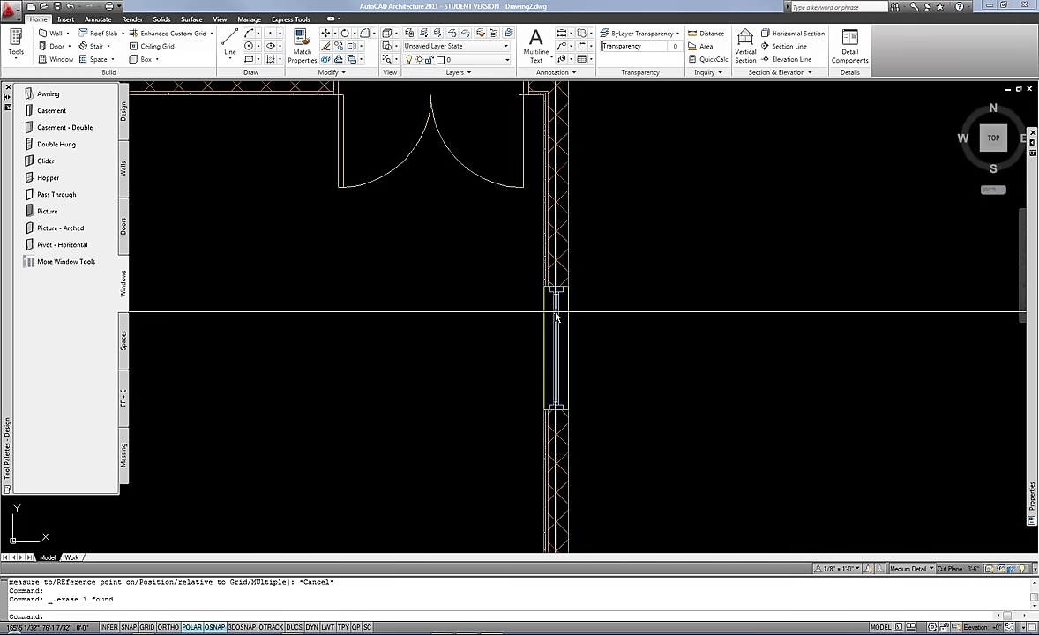
Check the casement window's 7'-4" head and 3'-4" sill heights and set Vertical alignment to Head.
left_click(555, 314)
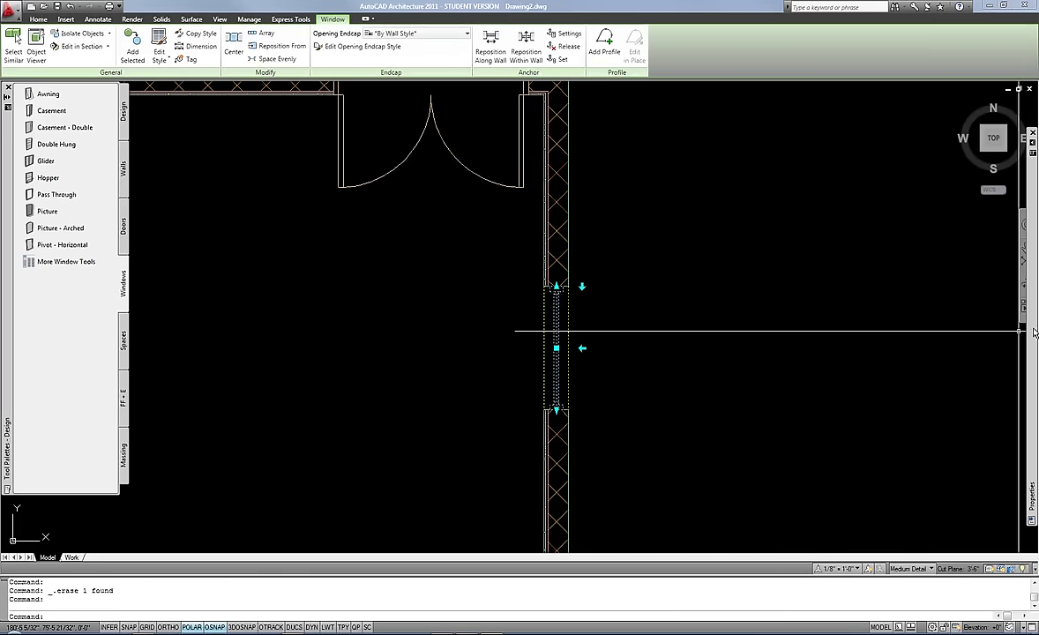
mouse_move(1034, 332)
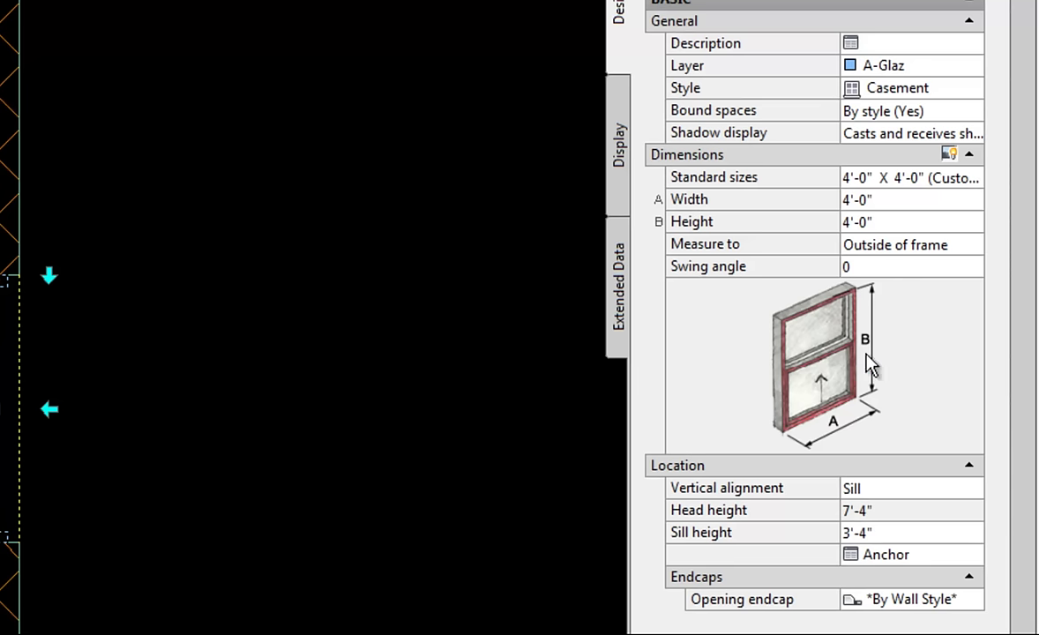
left_click(882, 511)
left_click(887, 531)
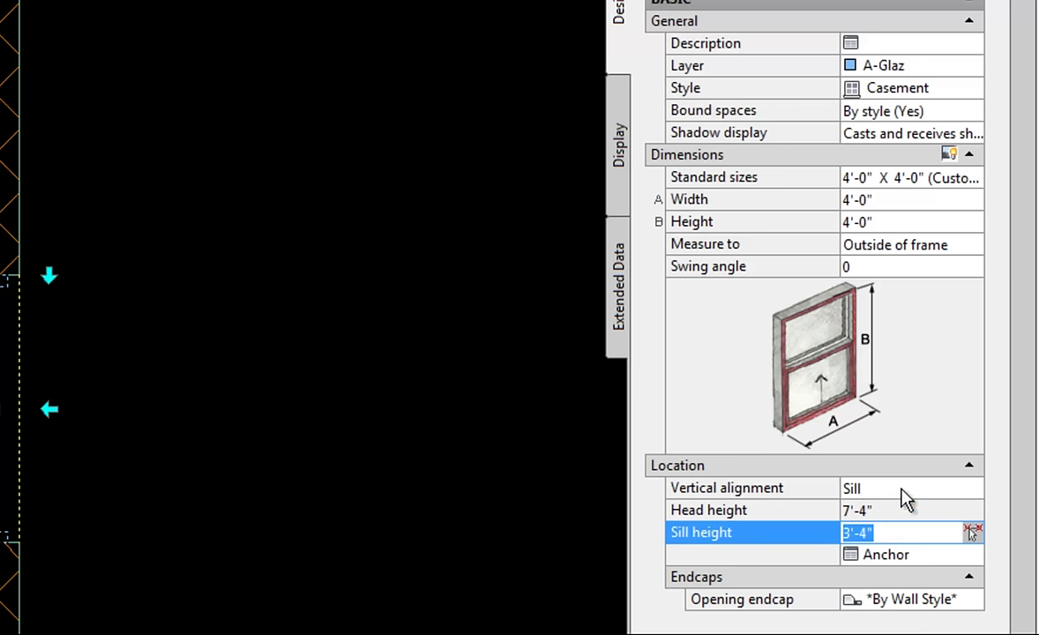
left_click(891, 490)
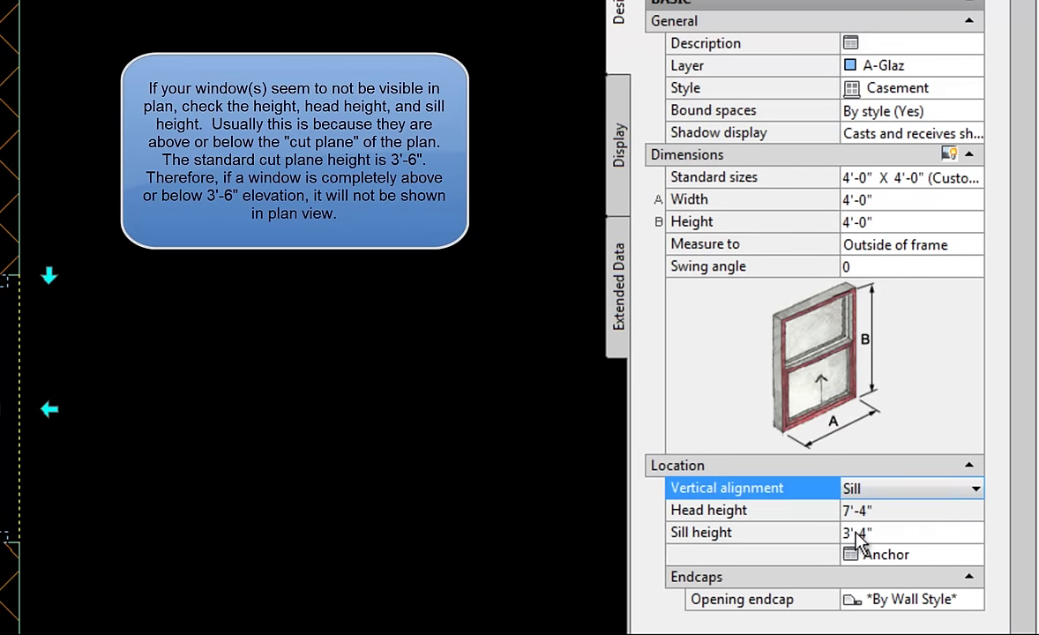
left_click(975, 489)
left_click(959, 508)
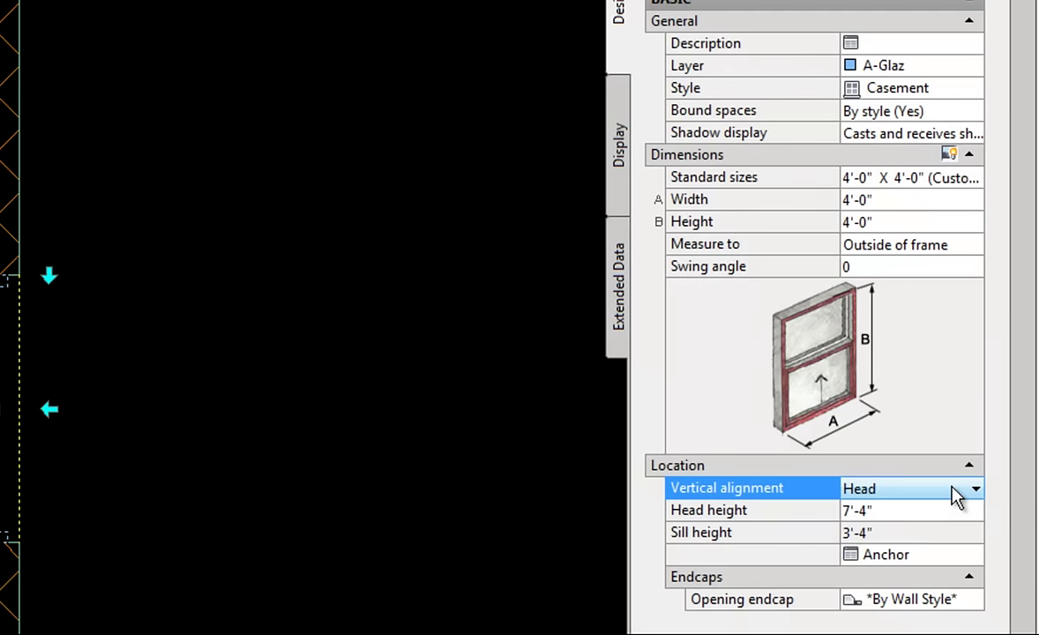
left_click(951, 489)
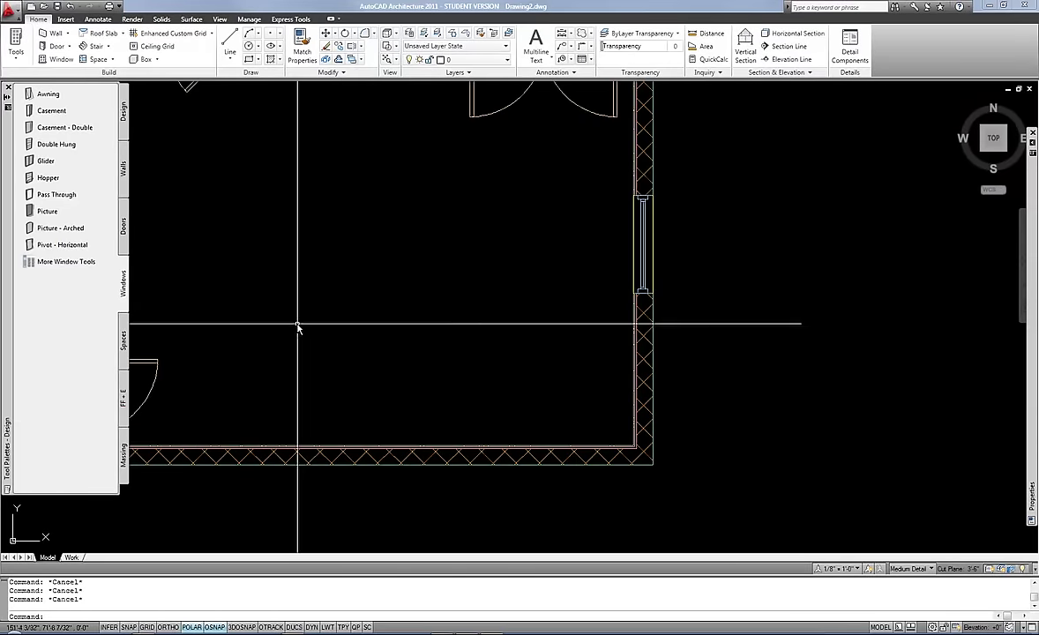
Start a rectangular Opening from the Design palette with Position set to Offset 6".
left_click(124, 110)
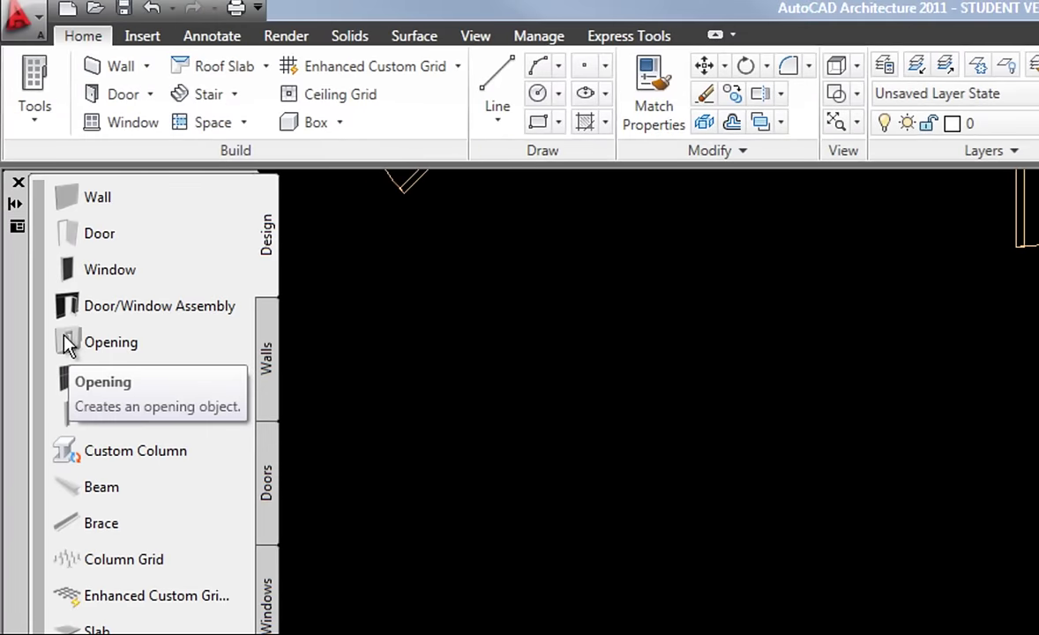
left_click(69, 344)
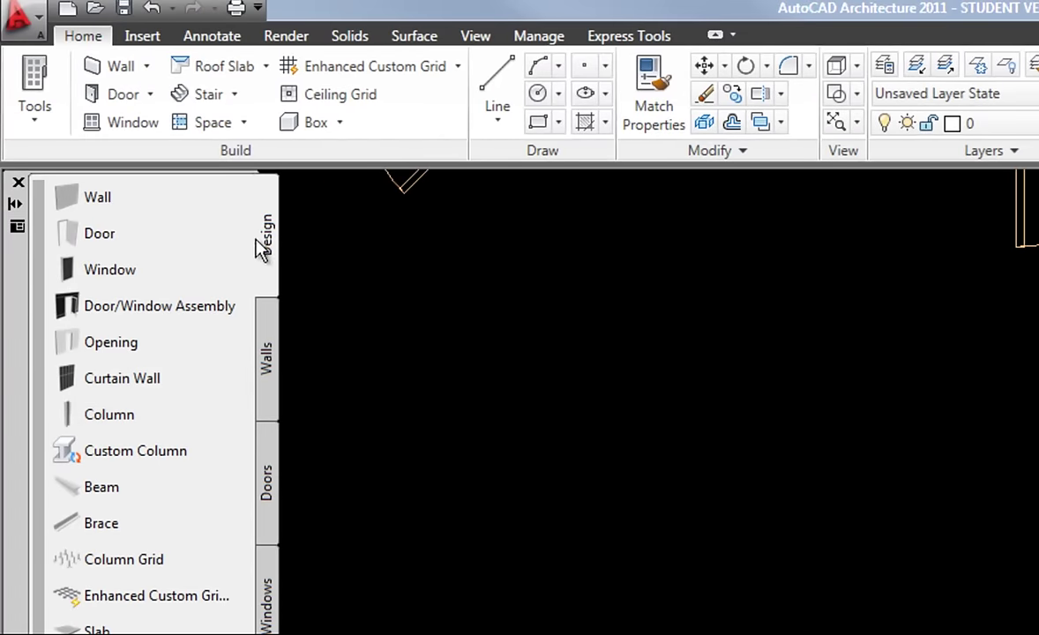
left_click(69, 344)
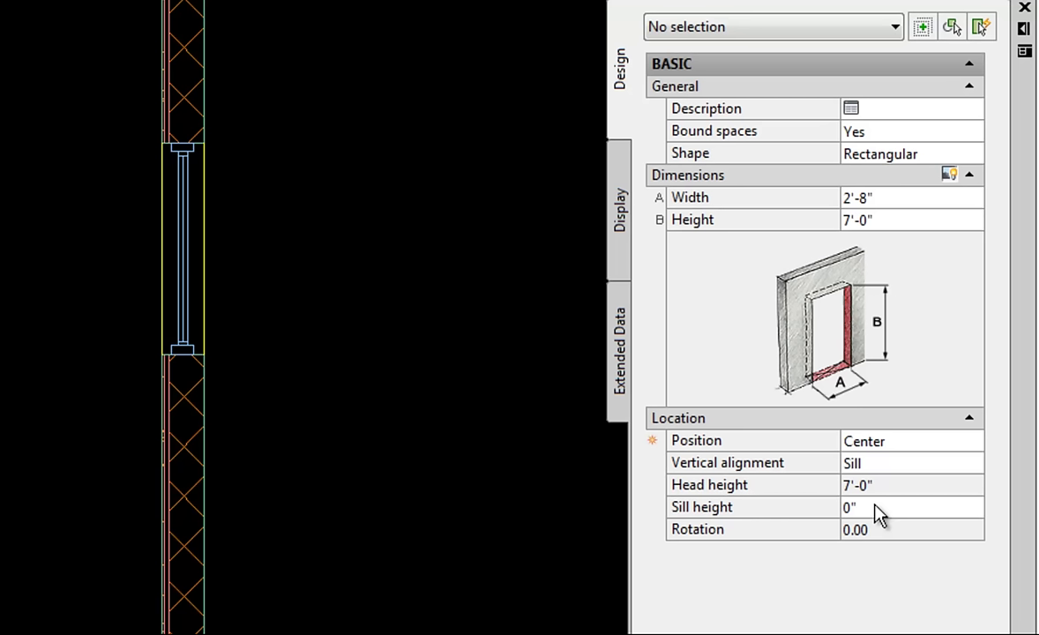
left_click(948, 154)
left_click(973, 154)
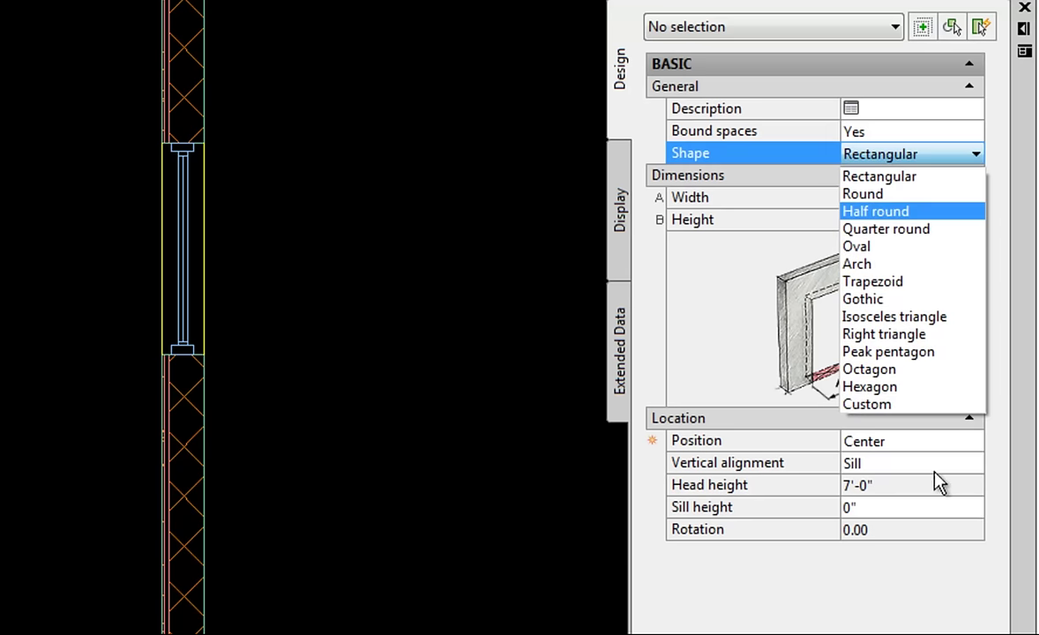
left_click(950, 447)
left_click(946, 440)
left_click(975, 440)
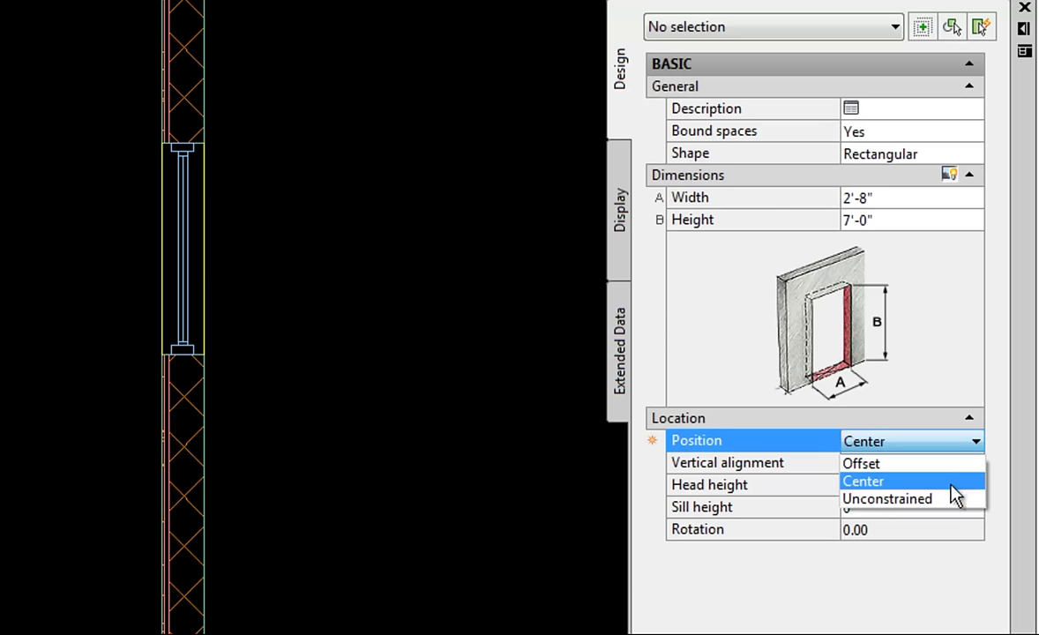
left_click(942, 463)
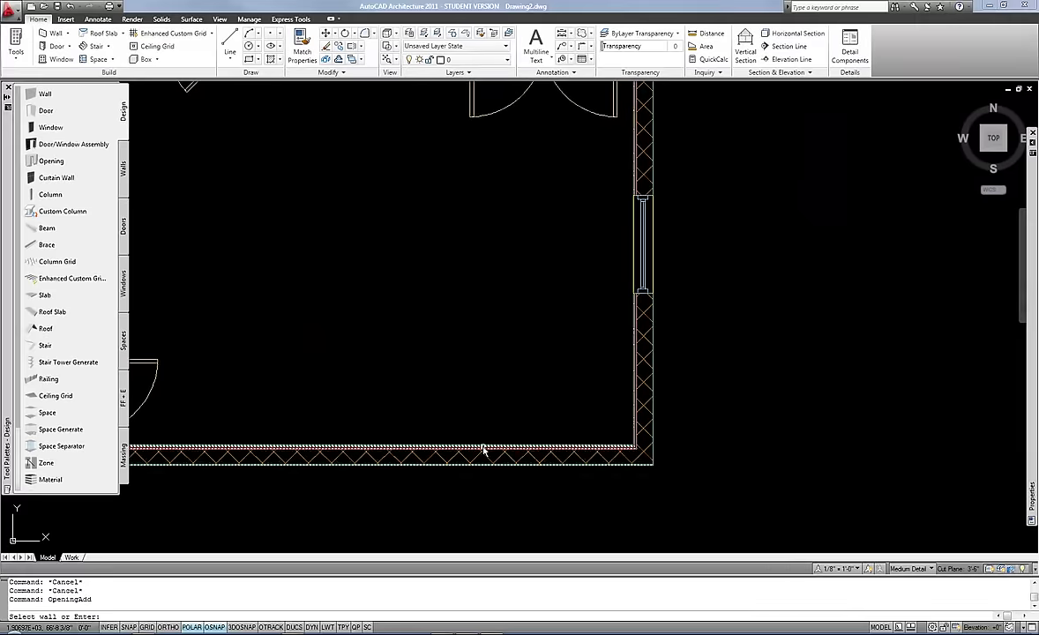
Insert the opening into the bottom wall near the bottom-right corner.
left_click(482, 447)
left_click(529, 438)
key("Return")
scroll(596, 500, "up", 1)
scroll(600, 481, "up", 4)
scroll(625, 480, "down", 5)
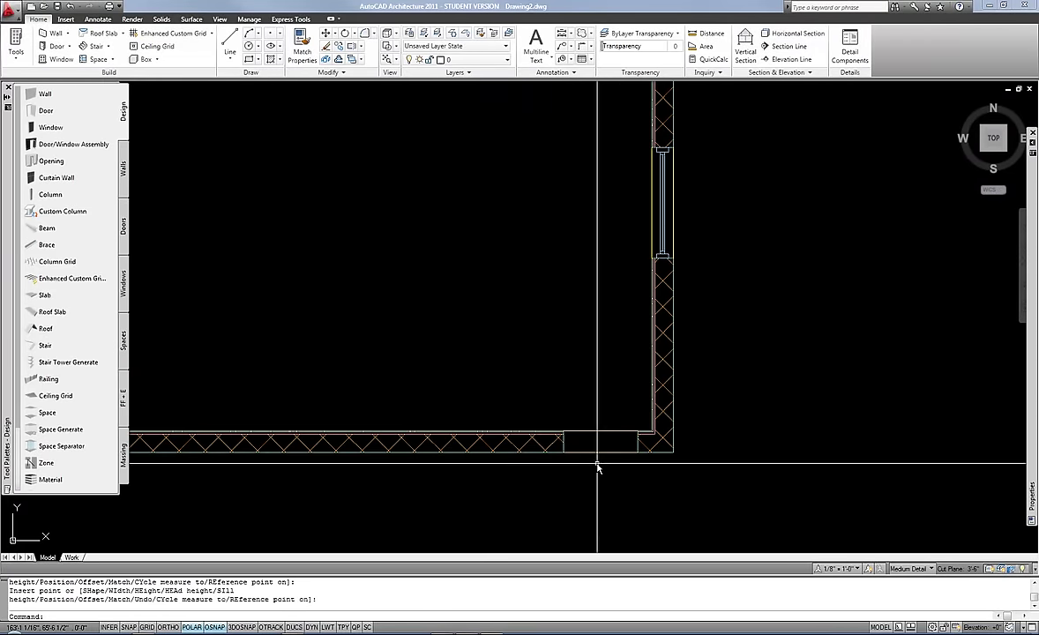
scroll(597, 467, "up", 2)
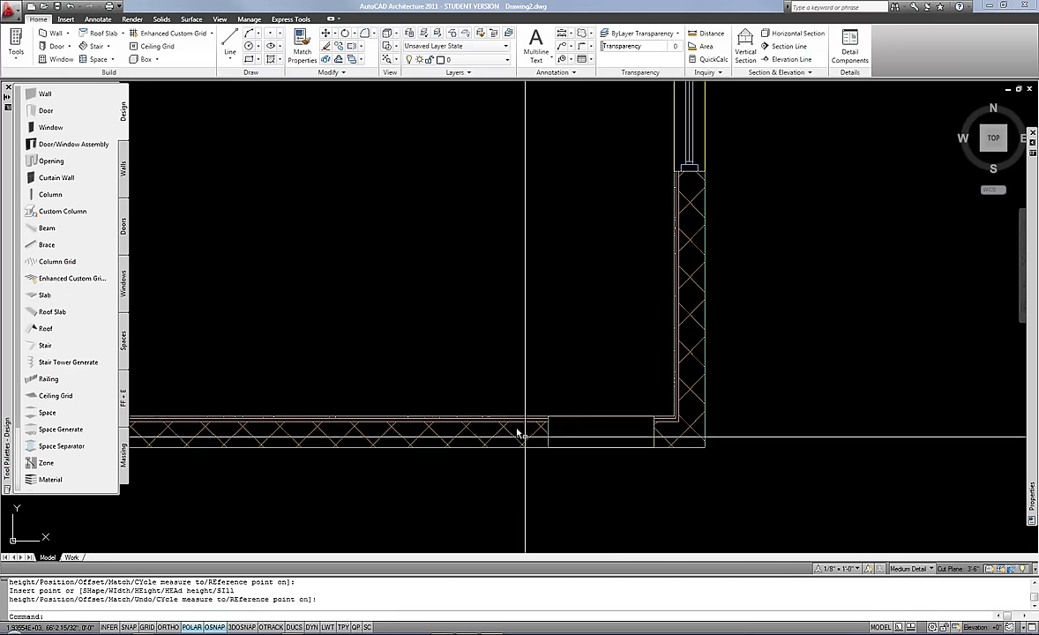
scroll(385, 285, "down", 2)
middle_click_drag(313, 279, 562, 336)
scroll(498, 297, "down", 2)
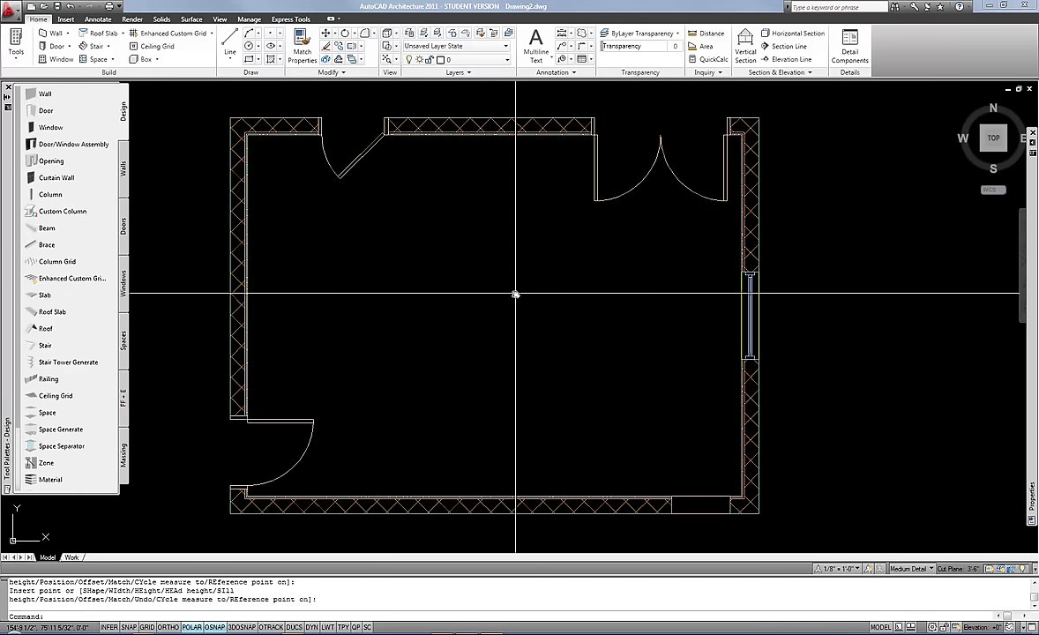